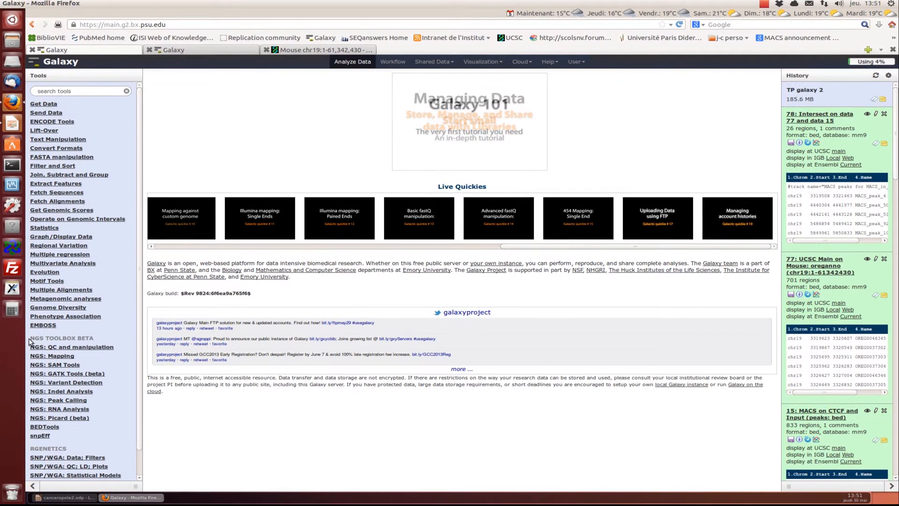
Step: Look over the NGS TOOLBOX BETA tools and the history down to the uploaded fastq datasets, and check the presentation's outline slide
left_click_drag(31, 338, 93, 345)
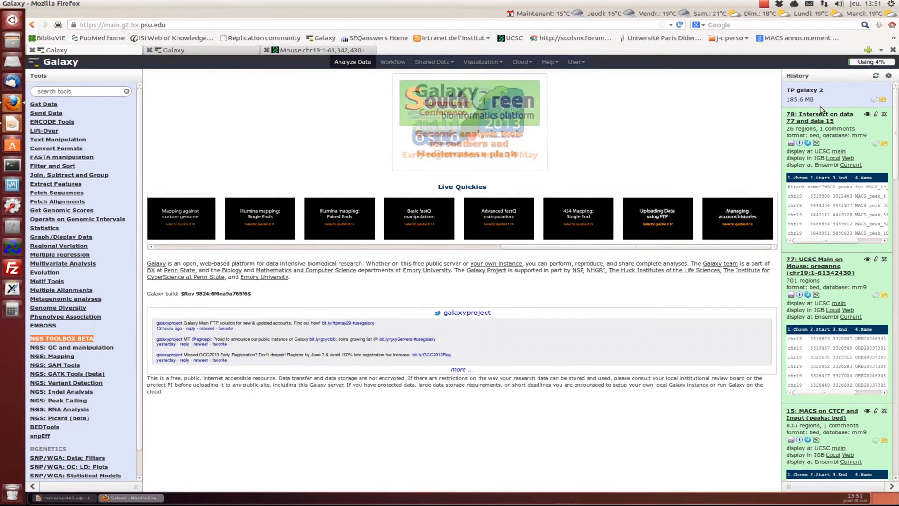
left_click_drag(895, 162, 894, 449)
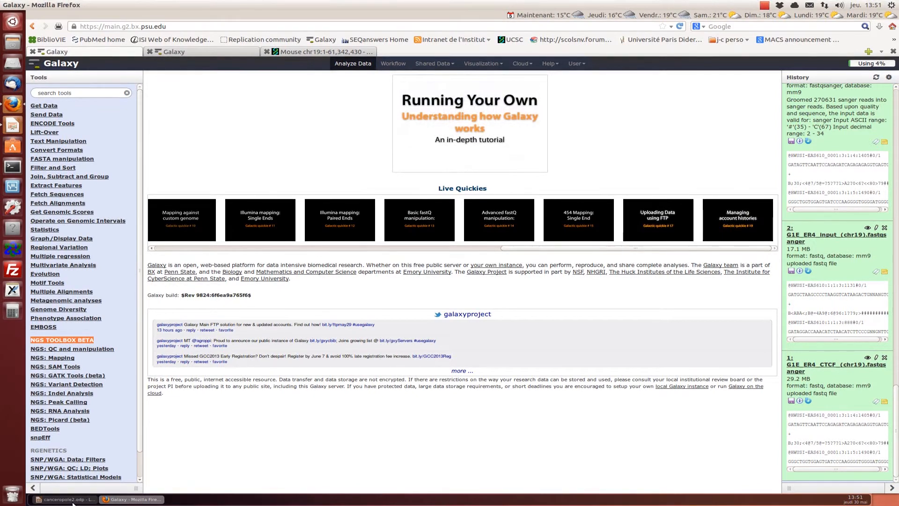
left_click(72, 502)
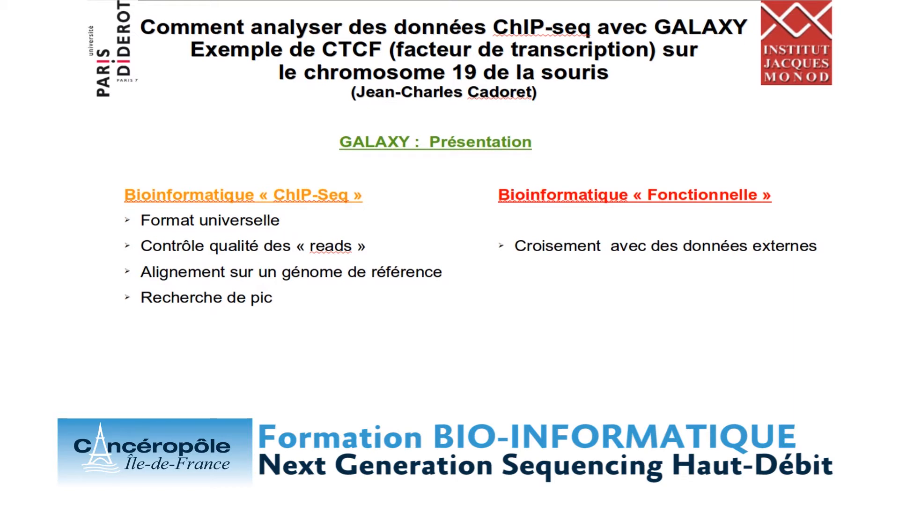
left_click(136, 499)
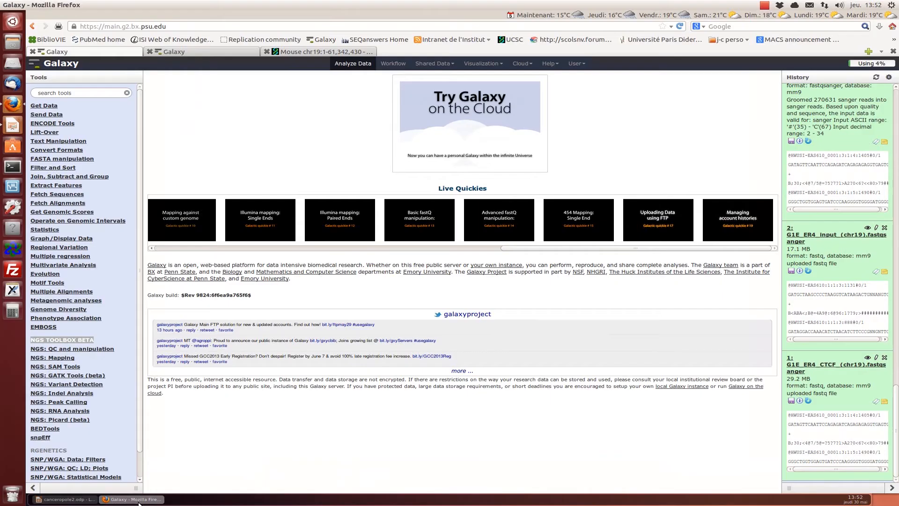
Step: Open the Upload File tool and browse the local ExternalFullGEML folder, closing the file chooser without selecting a file
left_click(46, 106)
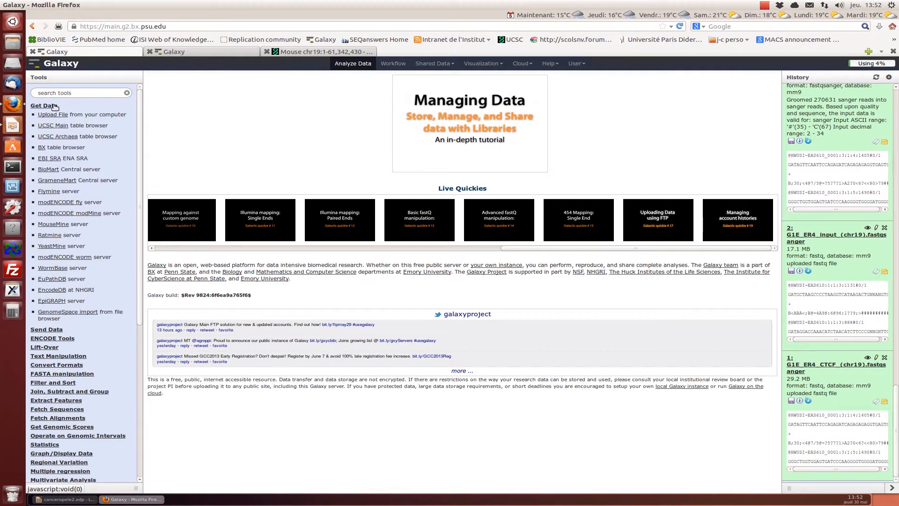
left_click(53, 115)
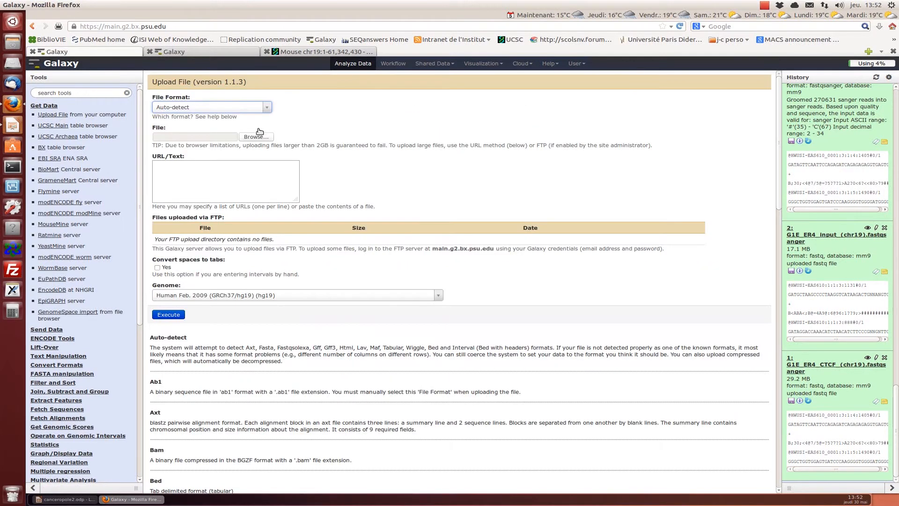
left_click(251, 137)
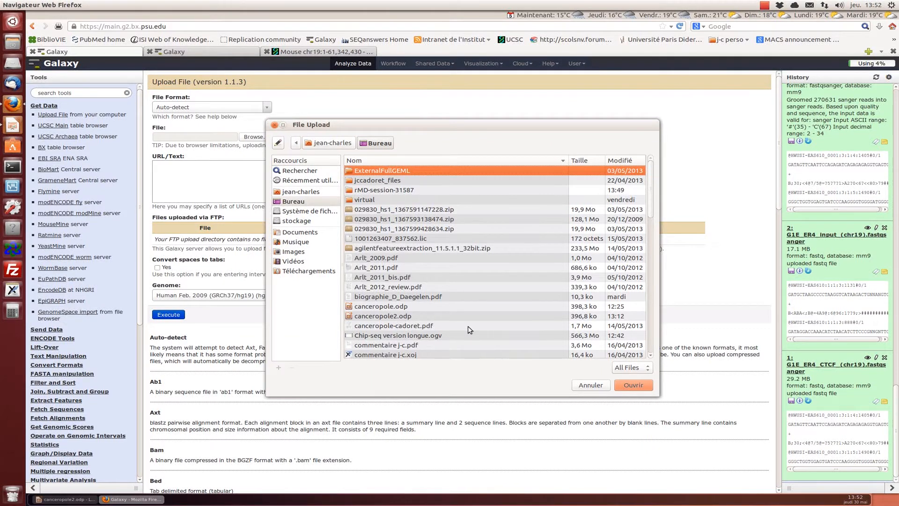
left_click(633, 385)
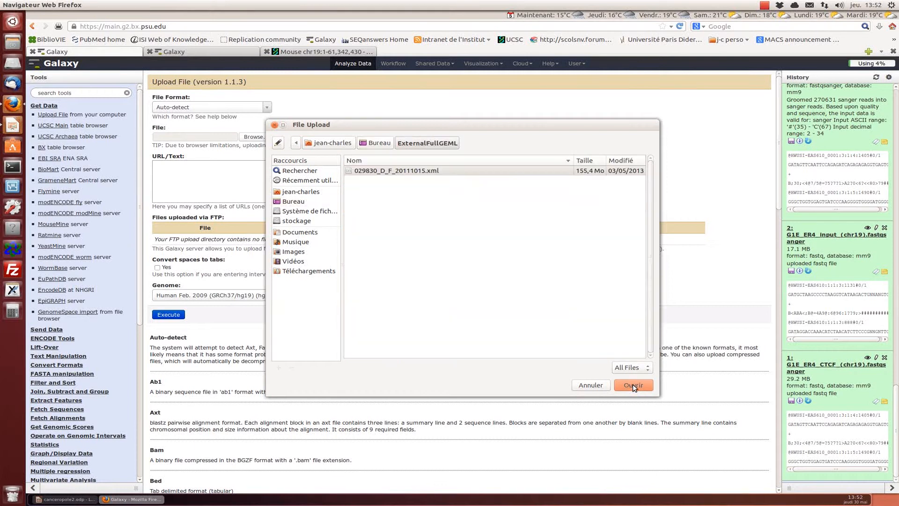
left_click(275, 124)
Step: Set the genome of the file upload to Mouse July 2007 (NCBI37/mm9) (mm9)
left_click(305, 299)
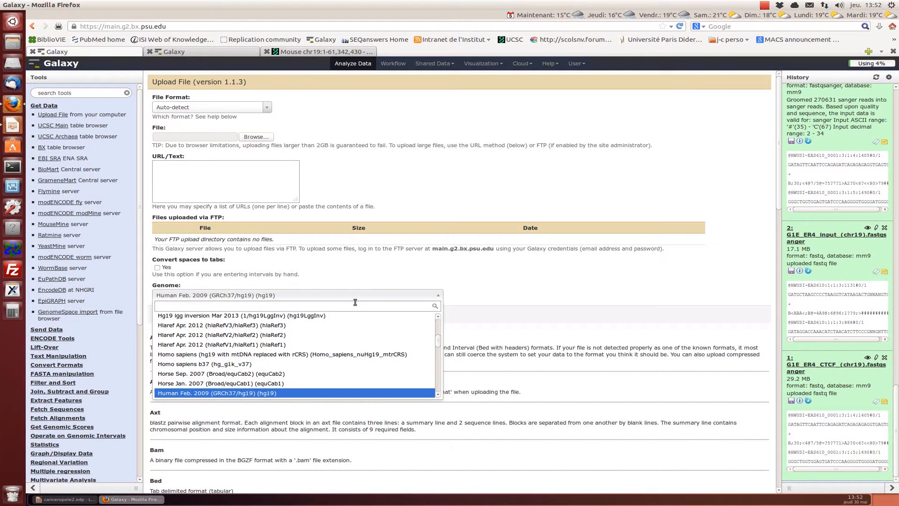
type("mm9")
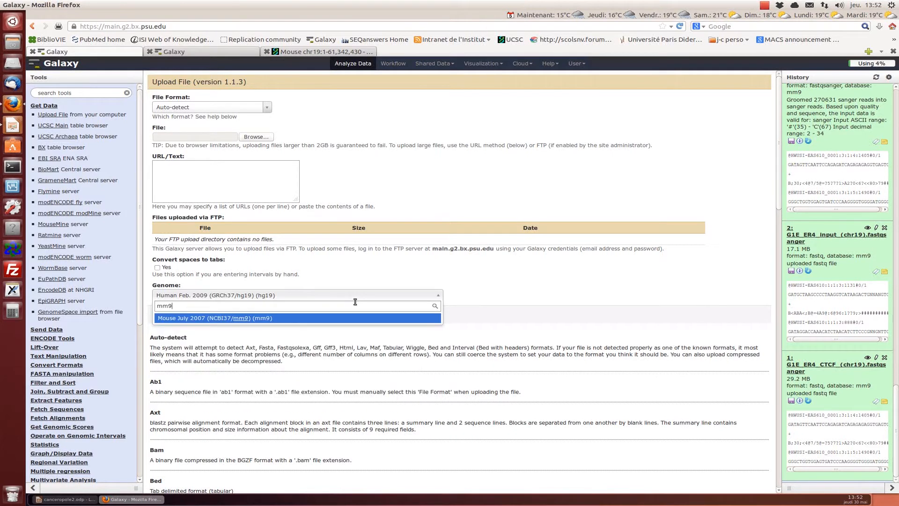
left_click(244, 318)
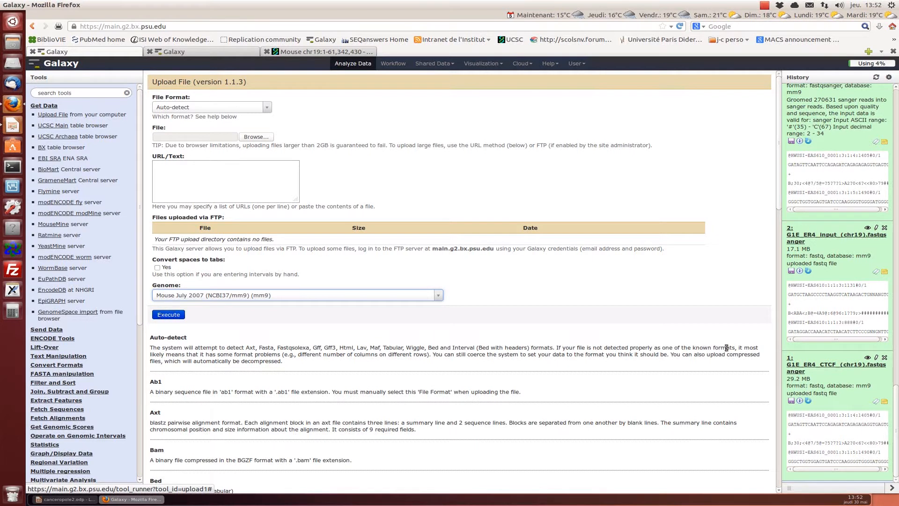
Step: Display the raw reads of history dataset 1, G1E_ER4_CTCF_(chr19).fastqsanger
left_click(868, 360)
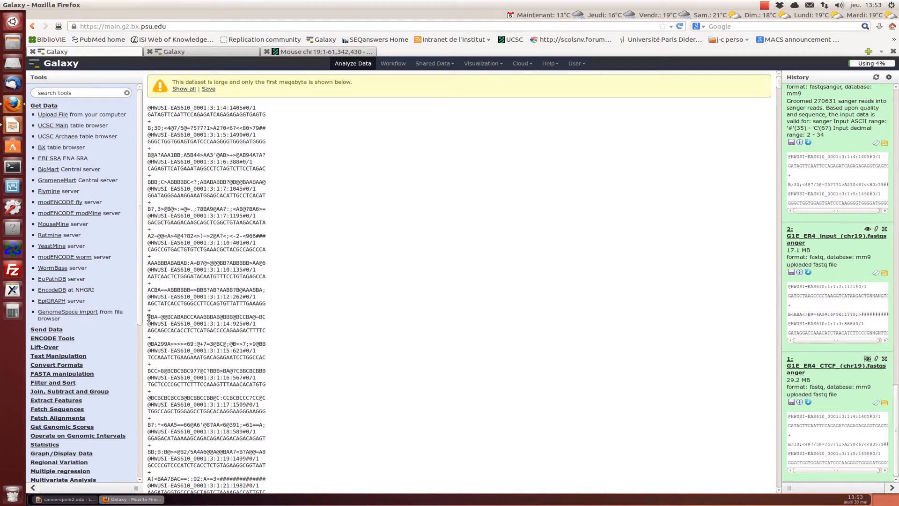
Step: Open the FASTQ Groomer tool and choose dataset 1, G1E_ER4_CTCF_(chr19).fastqsanger, as the file to groom
left_click(53, 107)
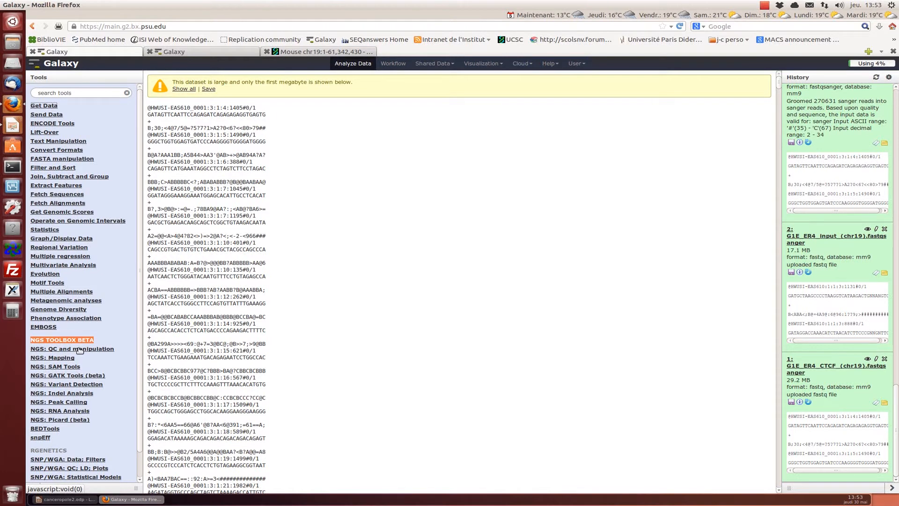
left_click(79, 349)
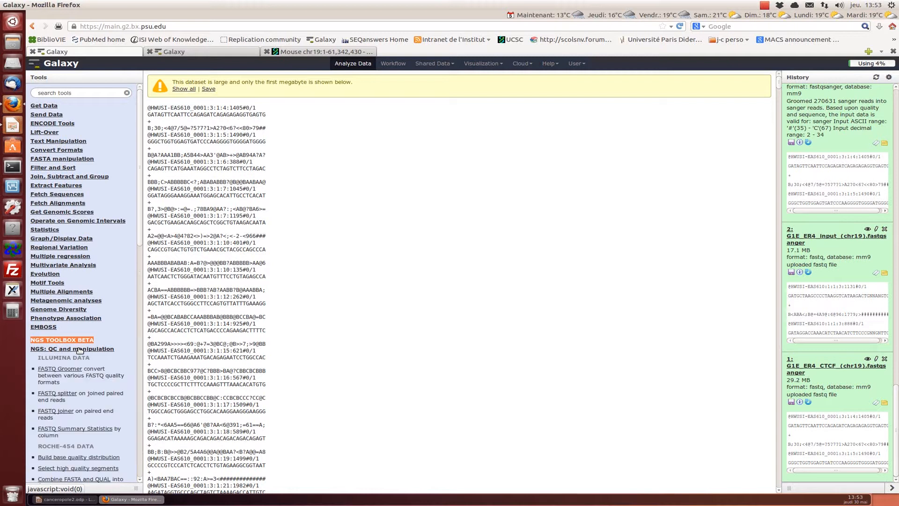
left_click(70, 371)
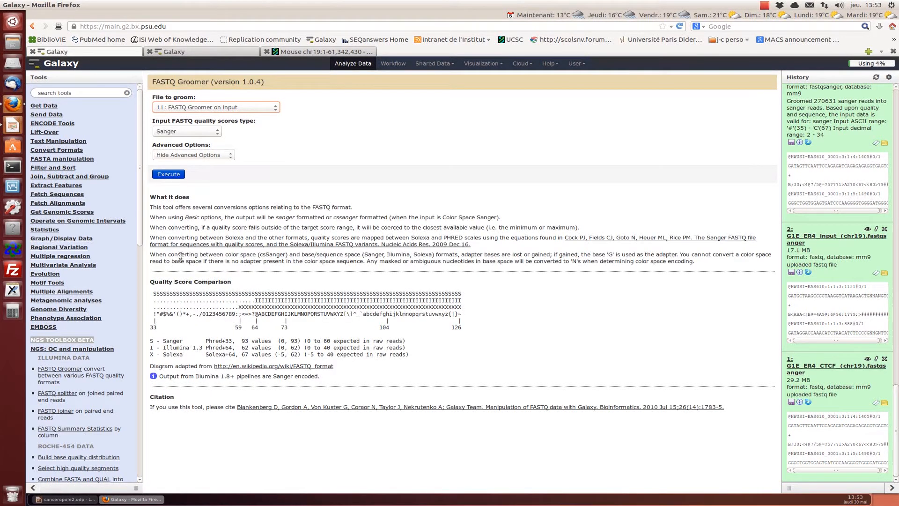
left_click(262, 109)
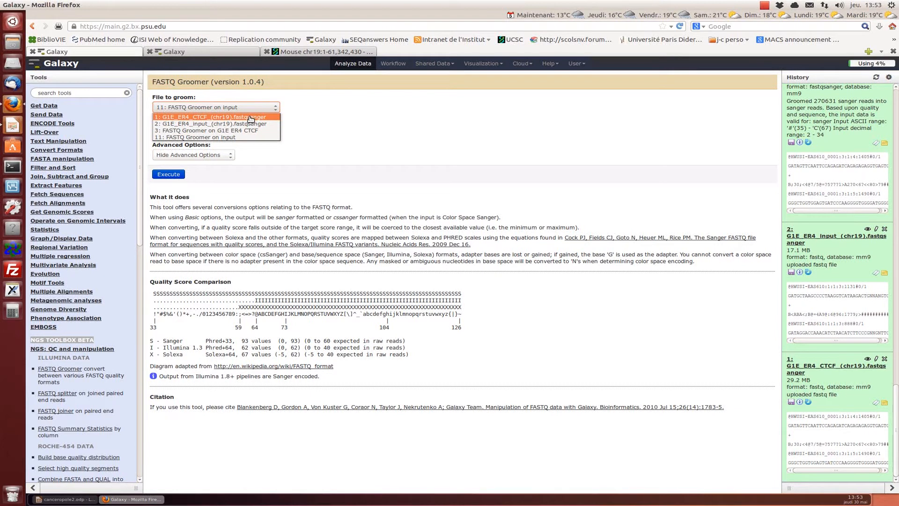
left_click(251, 118)
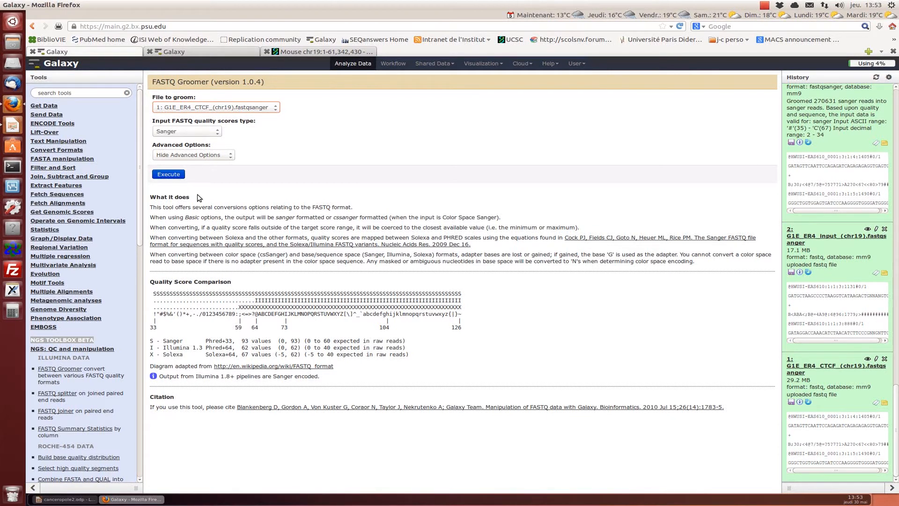
Step: Display the reads of history dataset 3, FASTQ Groomer on G1E ER4 CTCF, and switch briefly to the presentation
scroll(866, 313, "up", 4)
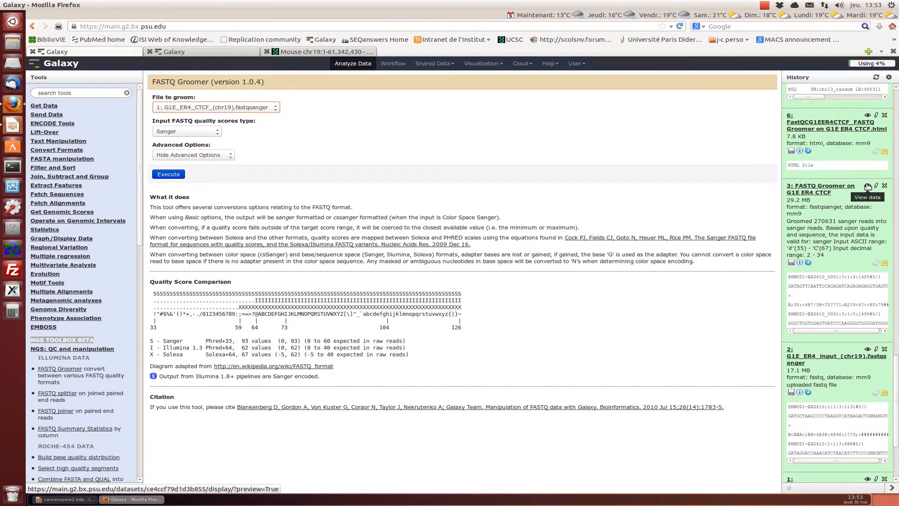
left_click(869, 188)
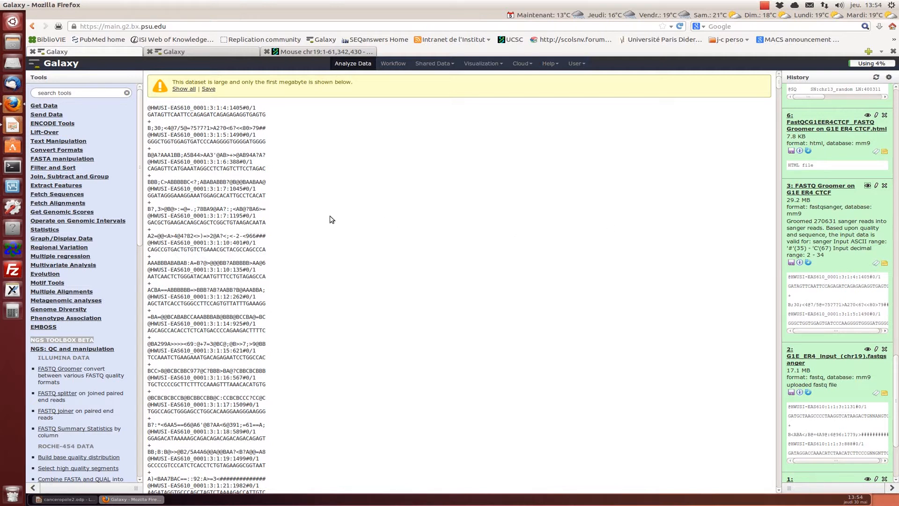
left_click(66, 499)
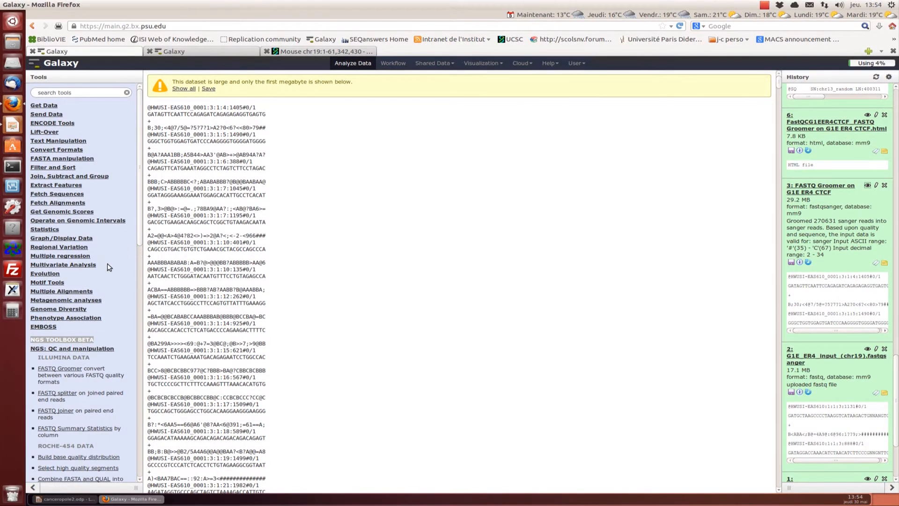
Step: Open the FastQC:Read QC tool and choose dataset 3, FASTQ Groomer on G1E ER4 CTCF, as the short read data
left_click_drag(139, 238, 140, 243)
scroll(140, 245, "down", 6)
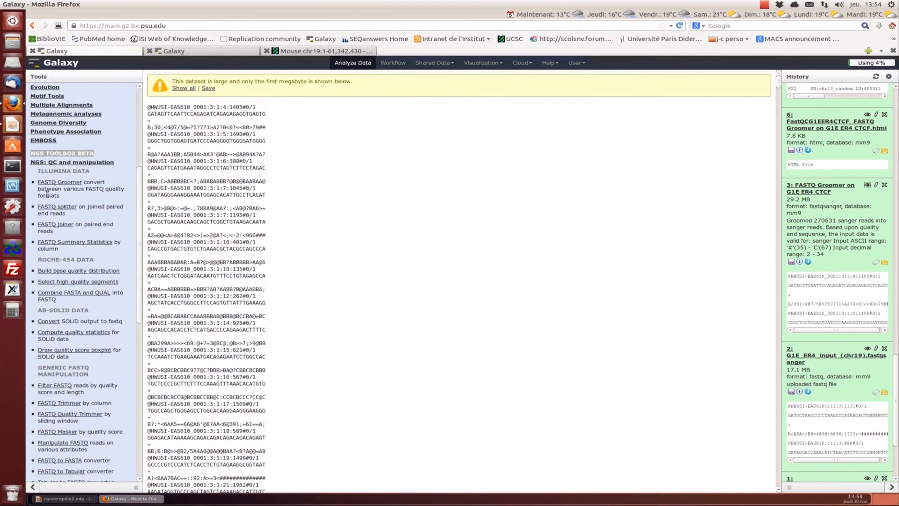
left_click_drag(139, 253, 132, 381)
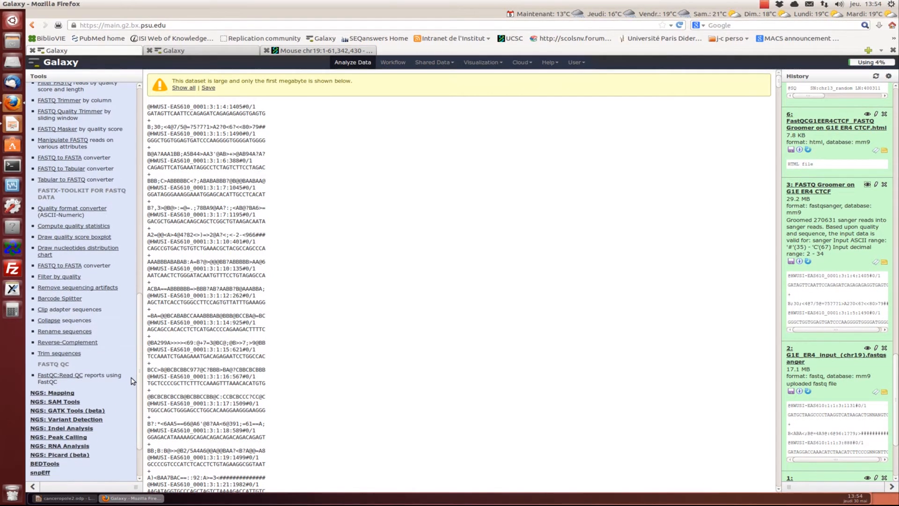
left_click(62, 379)
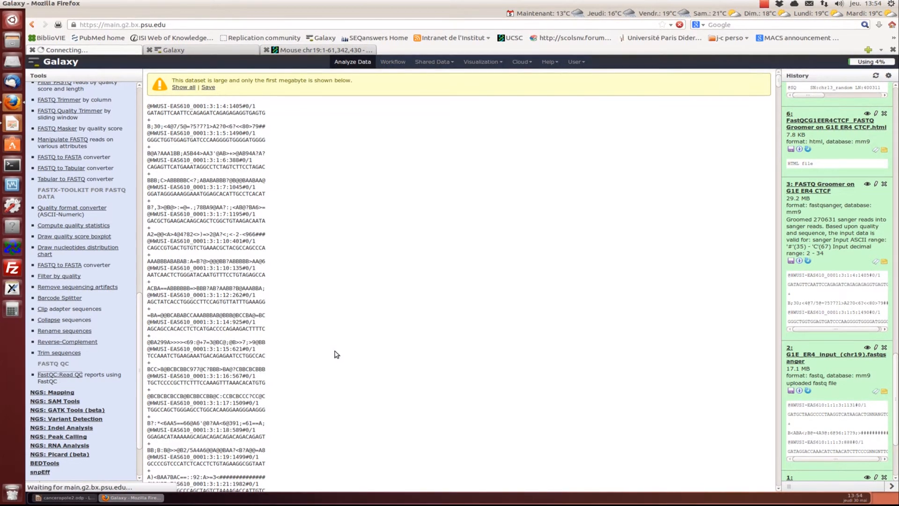
left_click(274, 106)
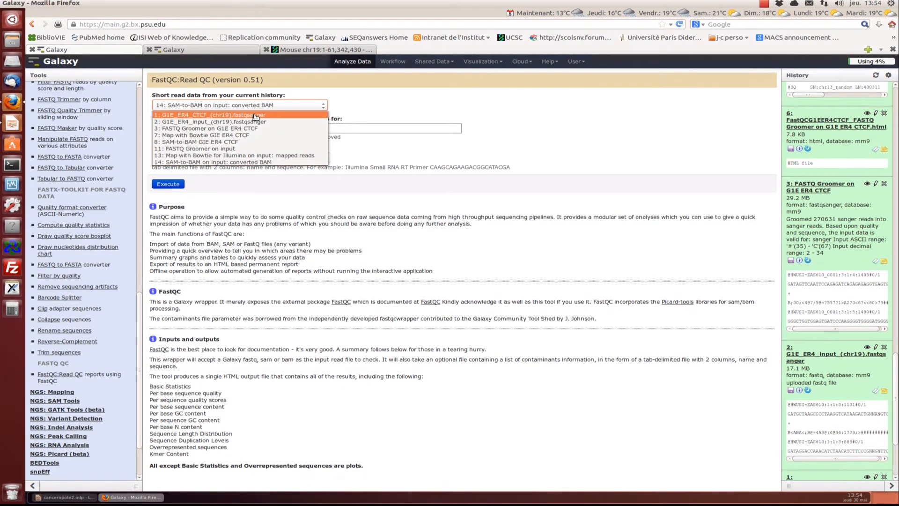
left_click(237, 130)
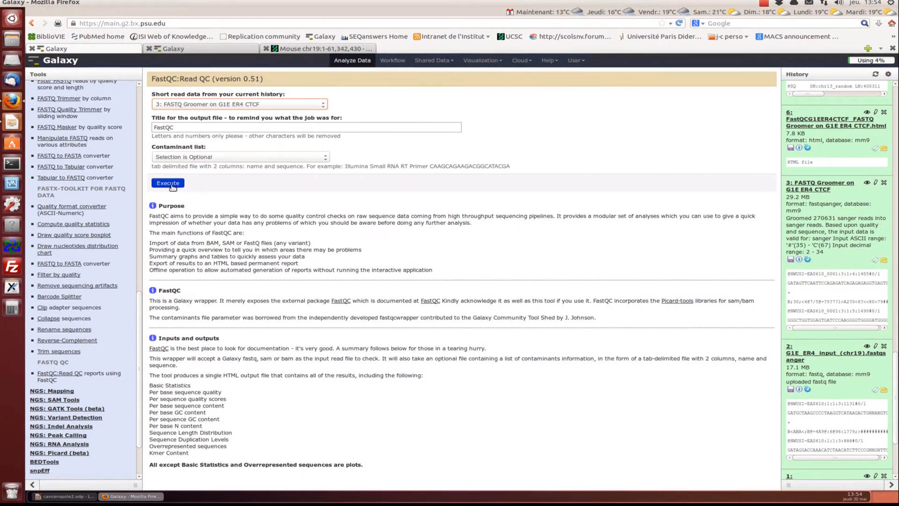
Step: Display the FastQC report in history dataset 6, examine its basic statistics and per base sequence quality, and check back with the presentation
scroll(896, 367, "up", 3)
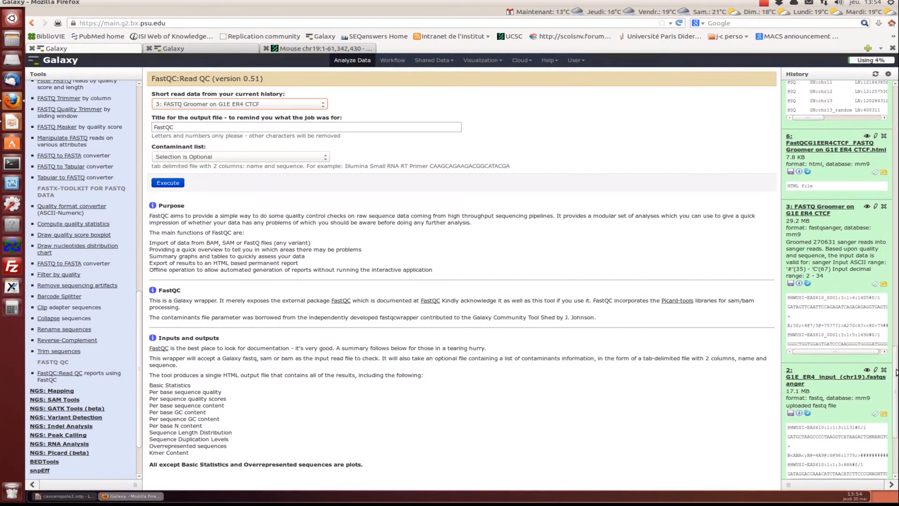
left_click_drag(895, 364, 892, 331)
scroll(892, 332, "down", 3)
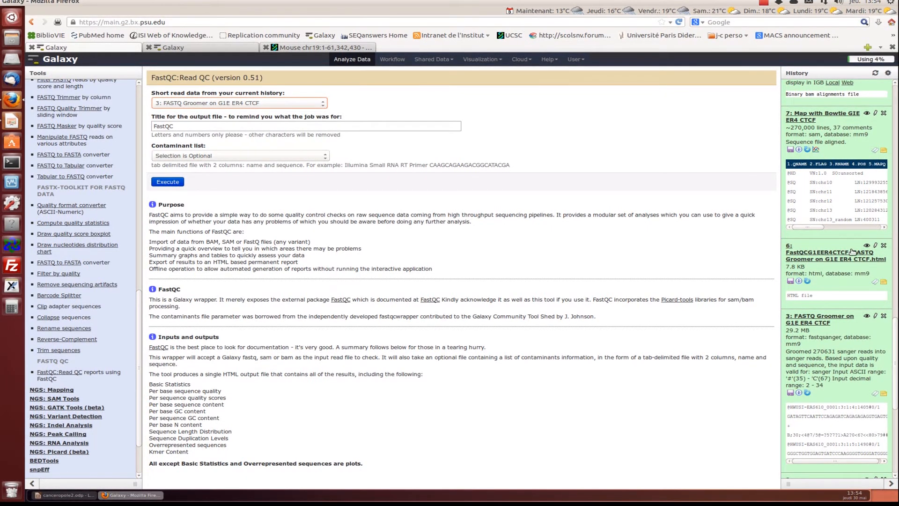
left_click(867, 246)
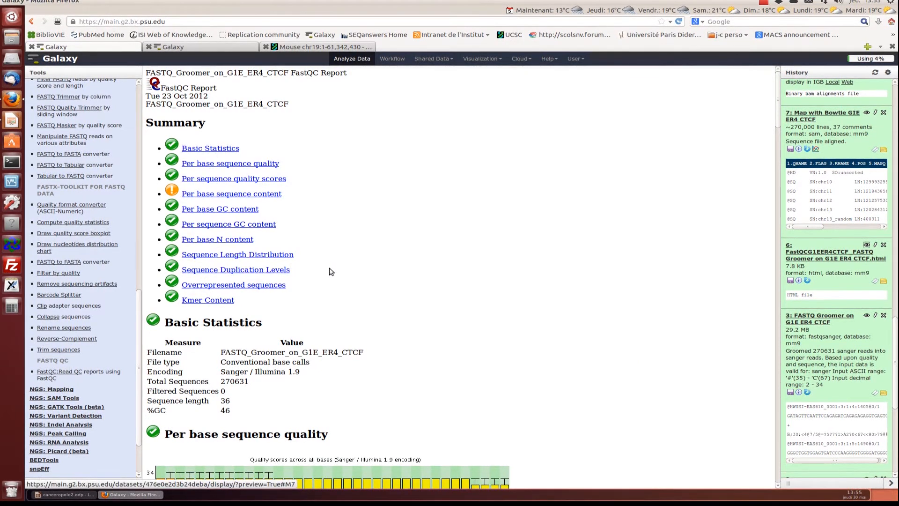
scroll(333, 268, "down", 4)
scroll(333, 268, "down", 2)
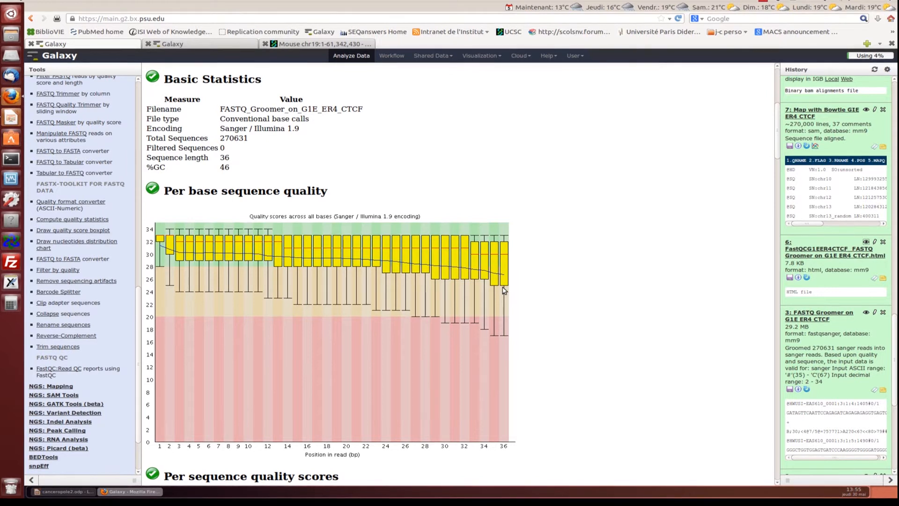
left_click(81, 493)
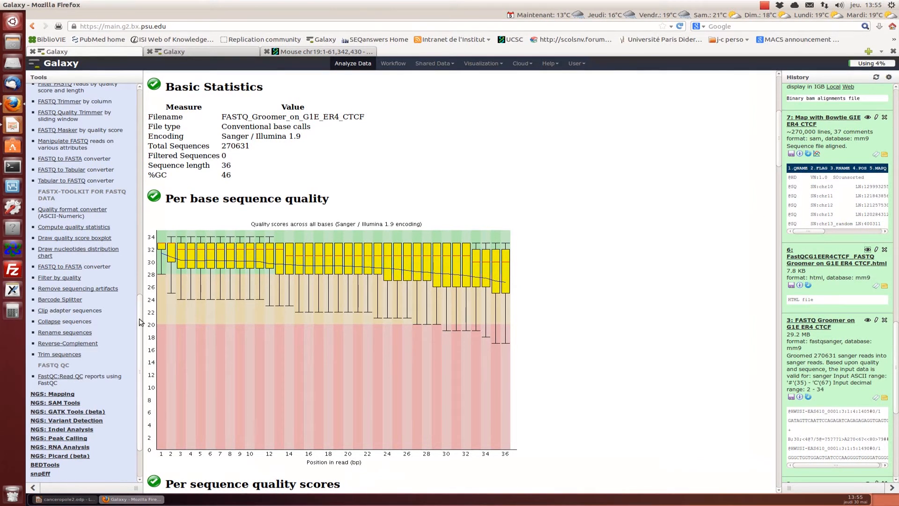
Step: Open the Map with Bowtie for SOLiD tool from the NGS: Mapping tools
scroll(71, 121, "up", 4)
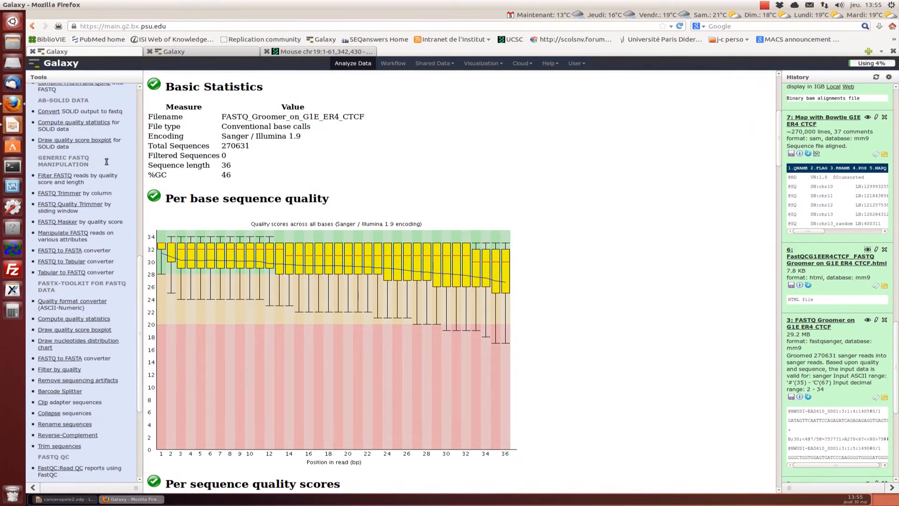
scroll(72, 121, "up", 7)
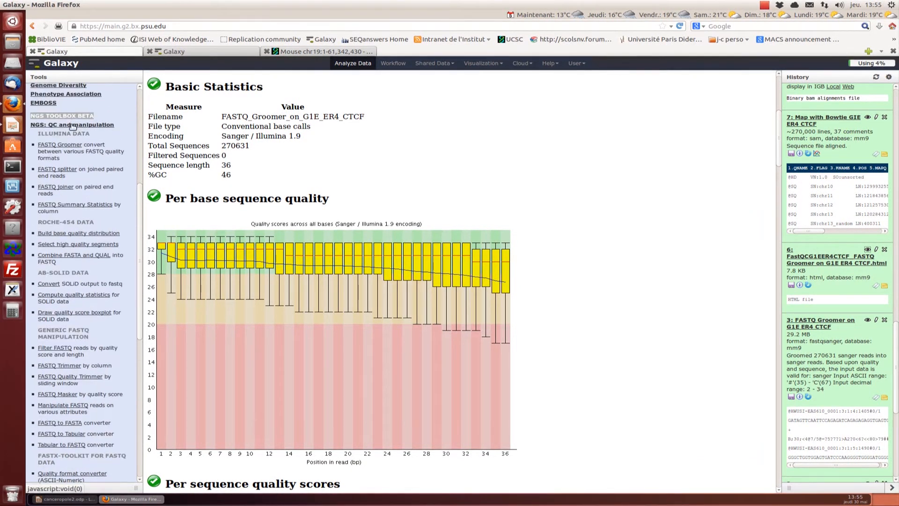
left_click(71, 125)
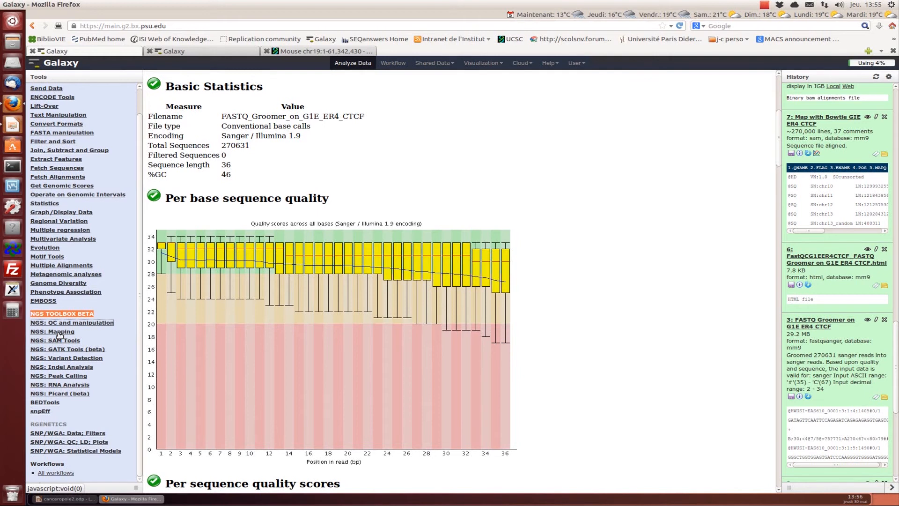
left_click(60, 332)
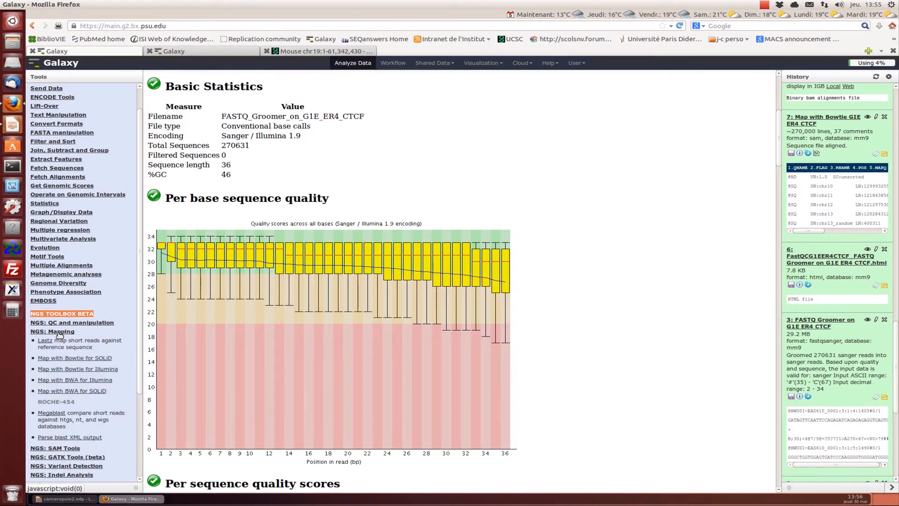
left_click(59, 358)
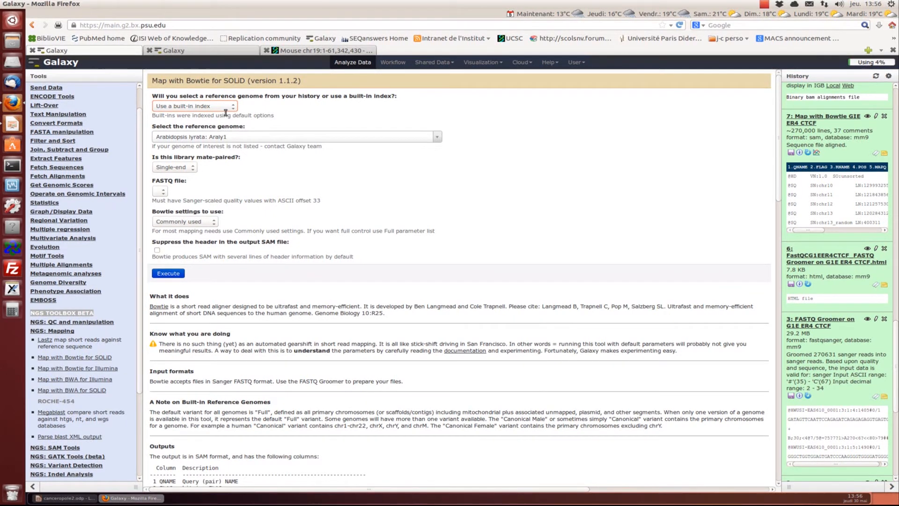
Step: Search the built-in reference genomes for mm9 and choose Mouse (Mus musculus): mm9 Full
left_click(241, 137)
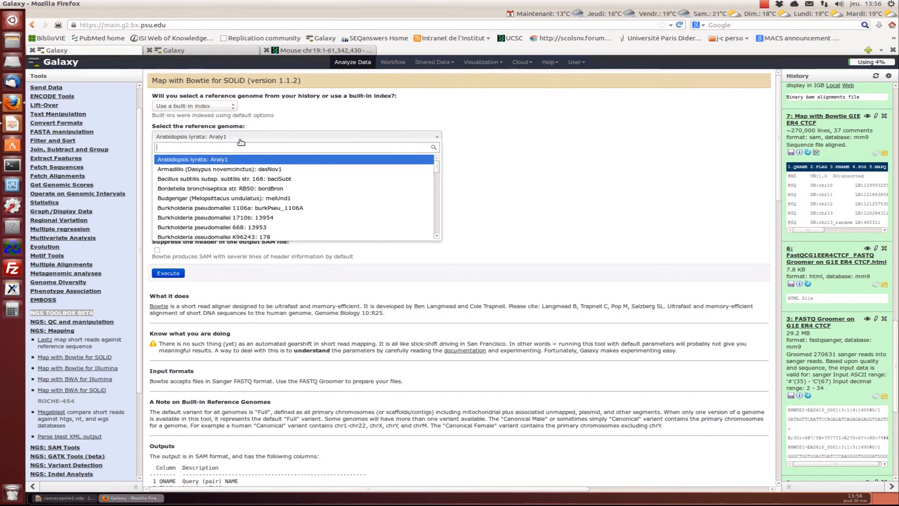
type("m")
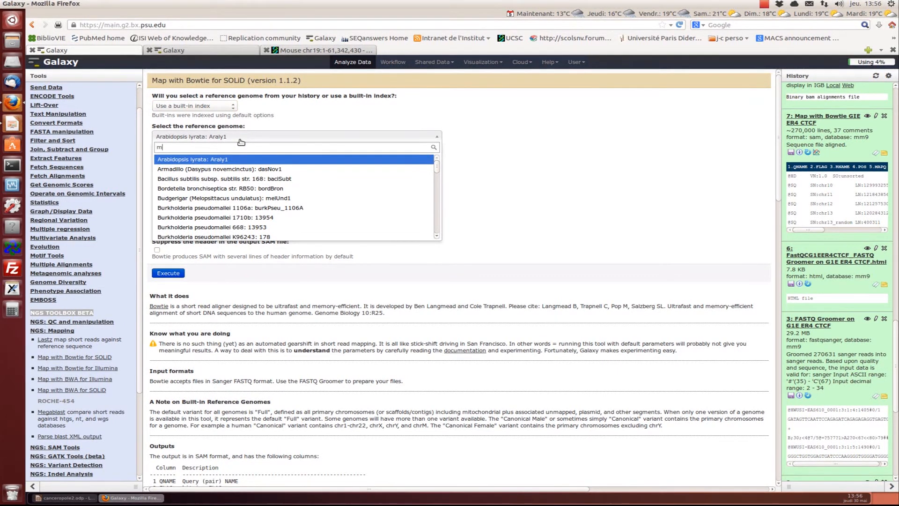
type("m9")
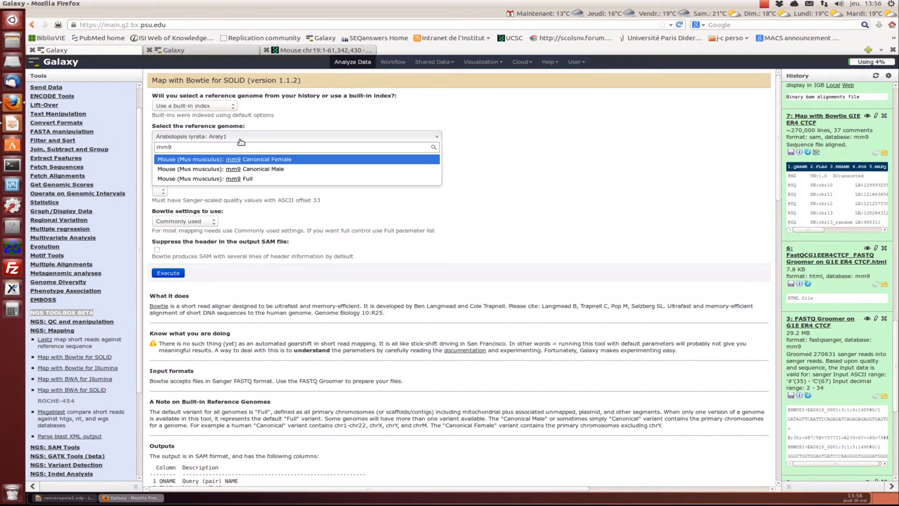
left_click(231, 178)
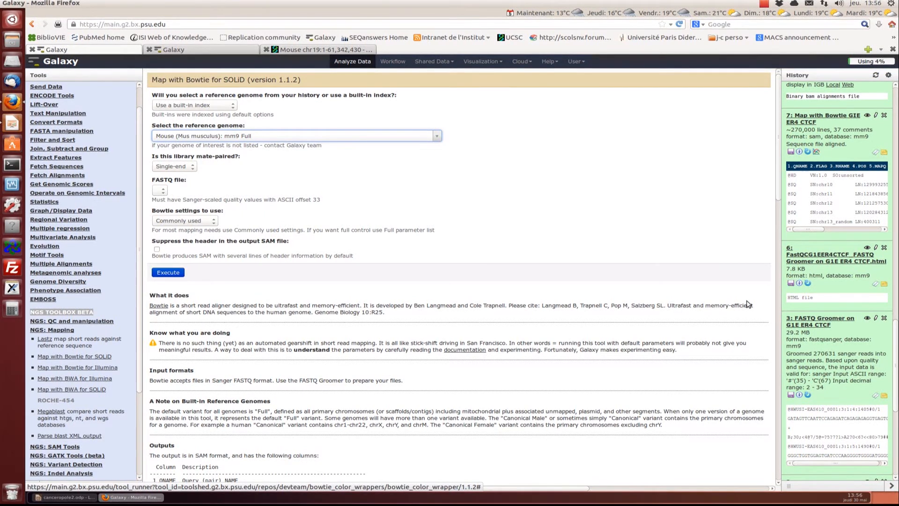
Step: Display history dataset 7, Map with Bowtie GIE ER4 CTCF, and examine its SAM header and aligned reads
left_click(868, 116)
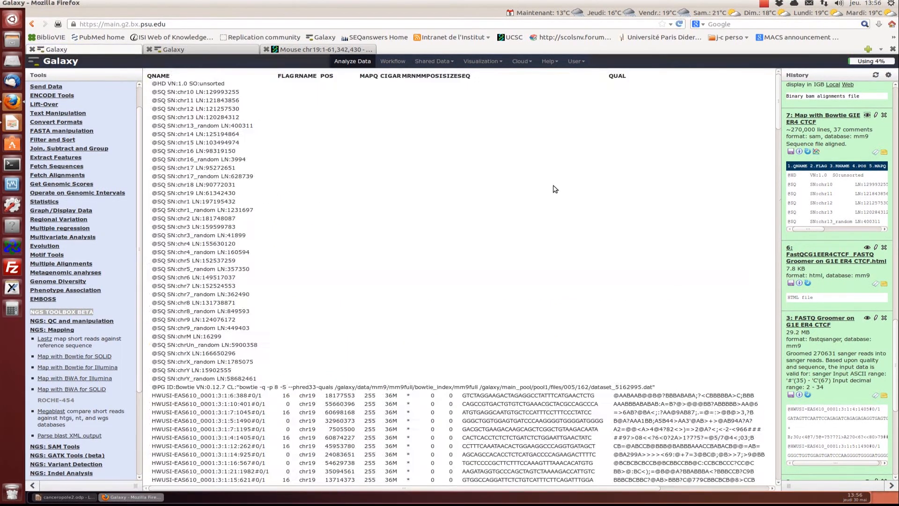
scroll(283, 251, "down", 3)
scroll(283, 253, "down", 1)
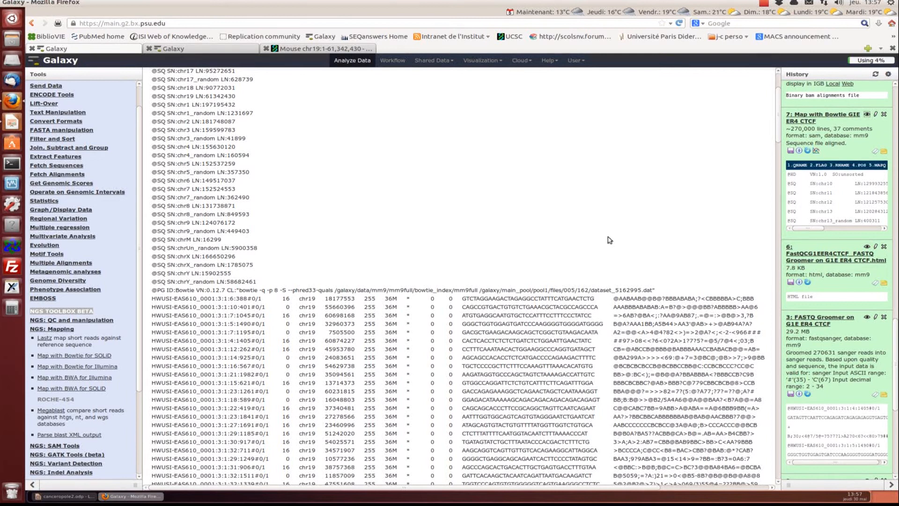
scroll(613, 262, "up", 4)
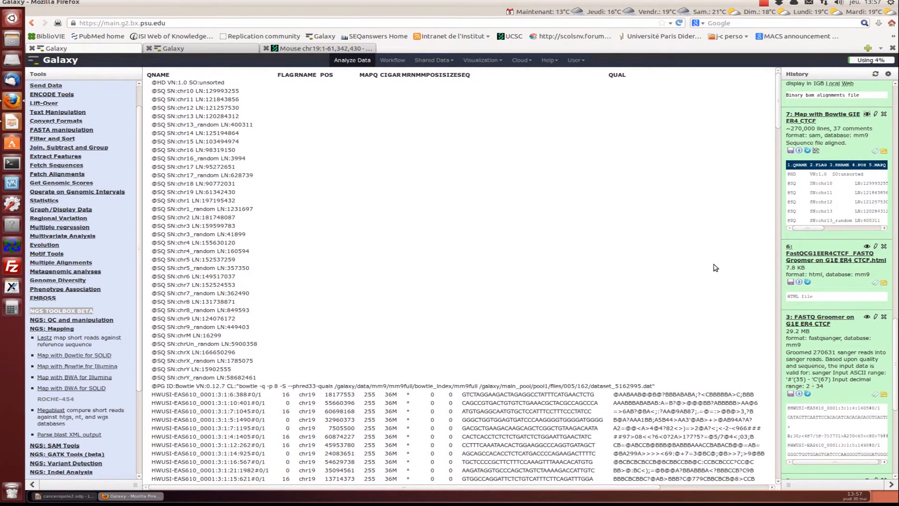
scroll(715, 267, "down", 1)
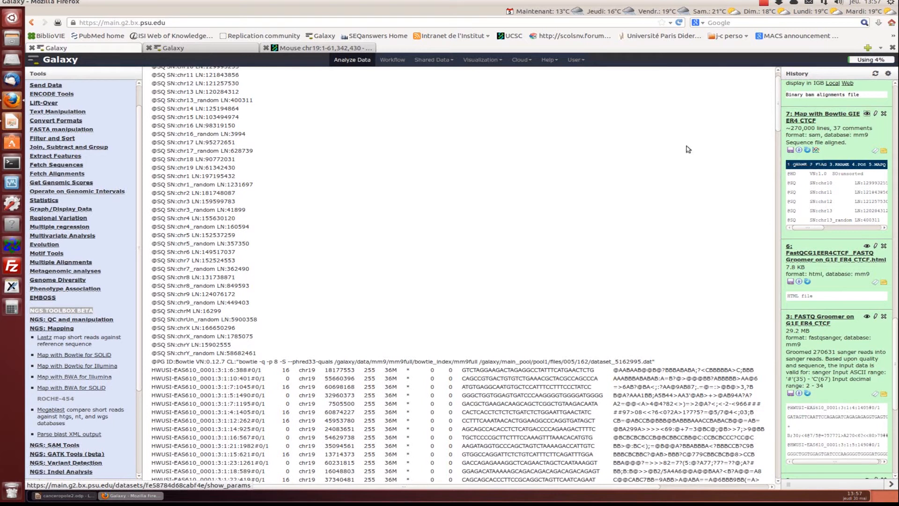
Step: Open the SAM-to-BAM tool and choose dataset 7, Map with Bowtie GIE ER4 CTCF, as the SAM file to convert
scroll(138, 272, "down", 2)
scroll(135, 292, "down", 2)
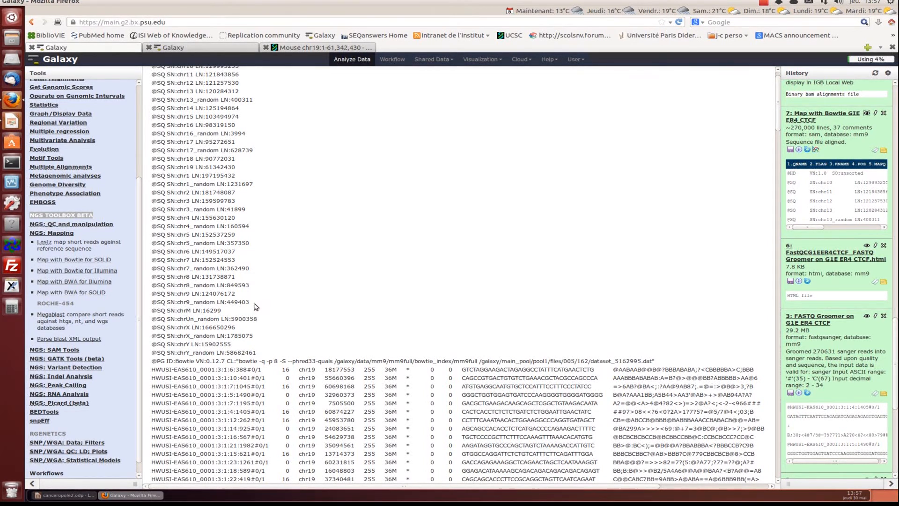
left_click(69, 350)
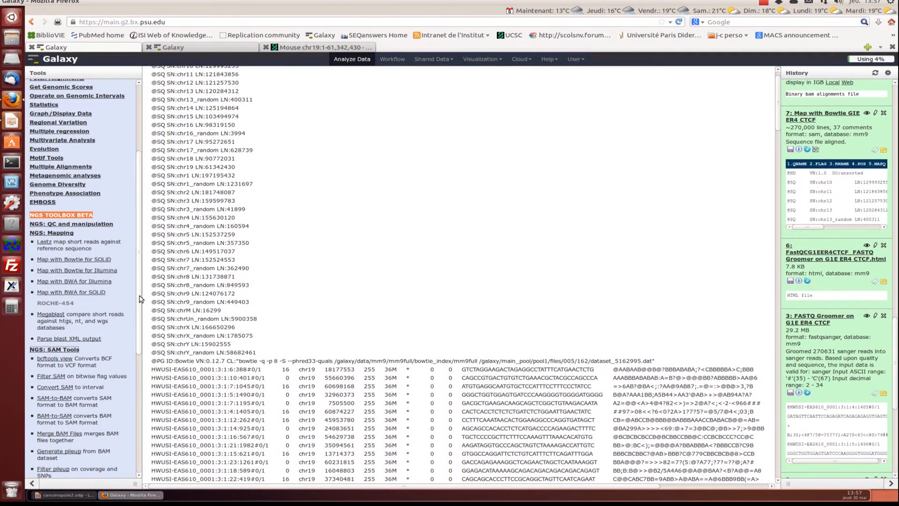
scroll(139, 318, "down", 2)
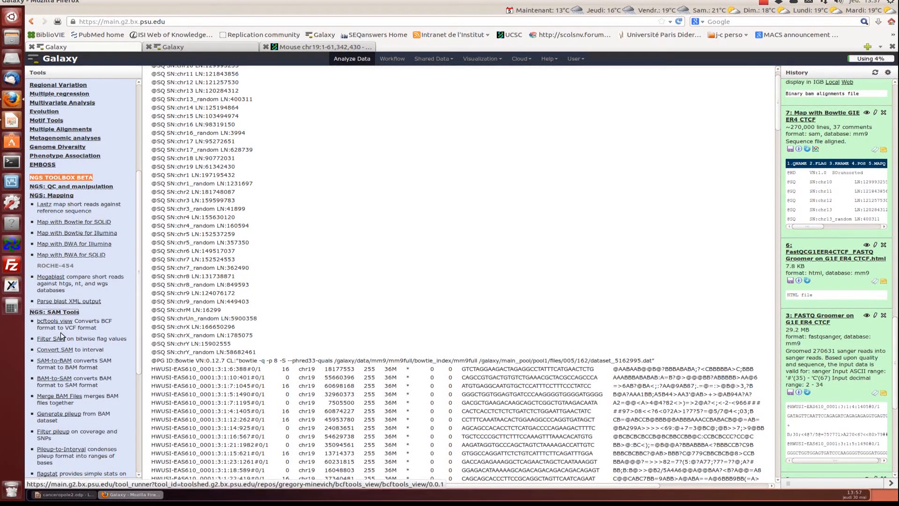
left_click(44, 362)
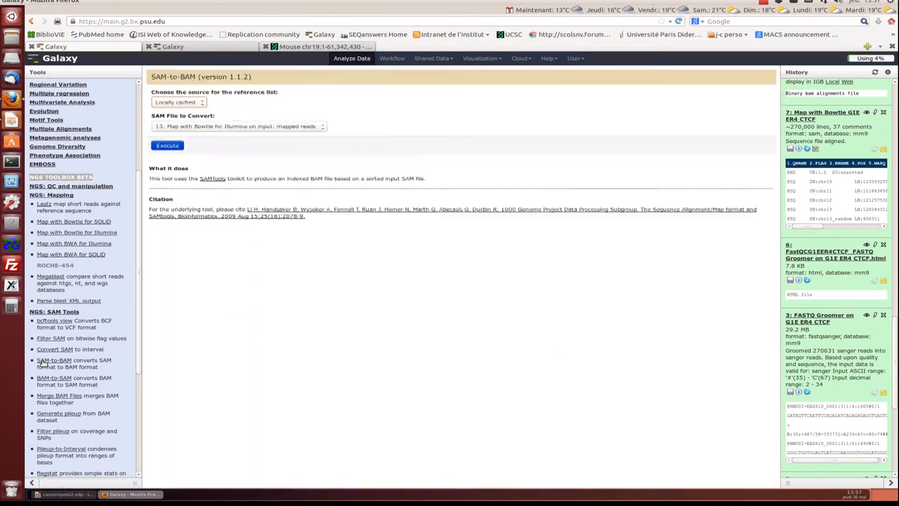
left_click(235, 128)
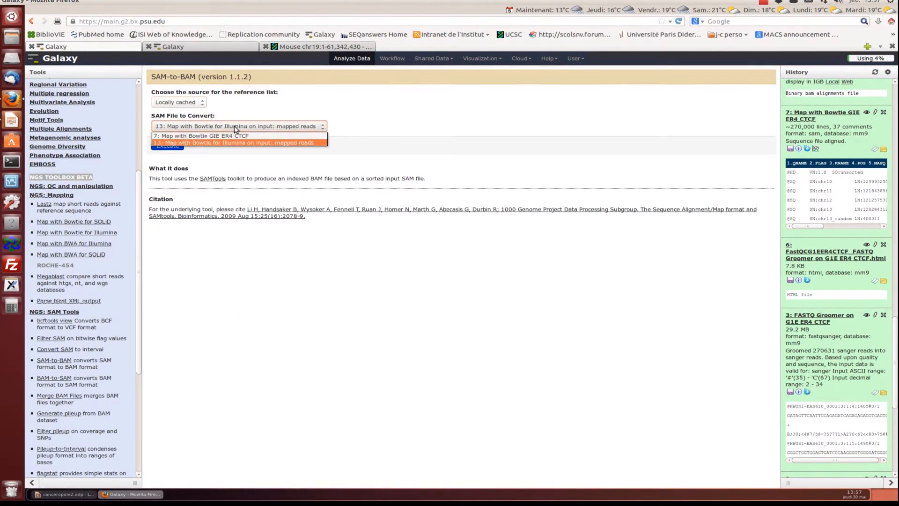
left_click(235, 136)
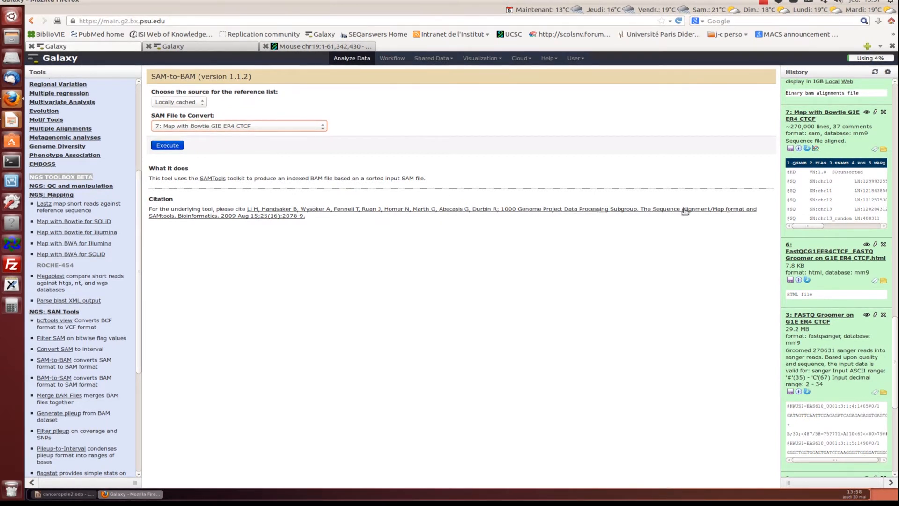
Step: Try to display history dataset 8, SAM-to-BAM GIE ER4 CTCF, cancel the file download and check the dataset's size
scroll(794, 204, "up", 3)
scroll(794, 204, "up", 5)
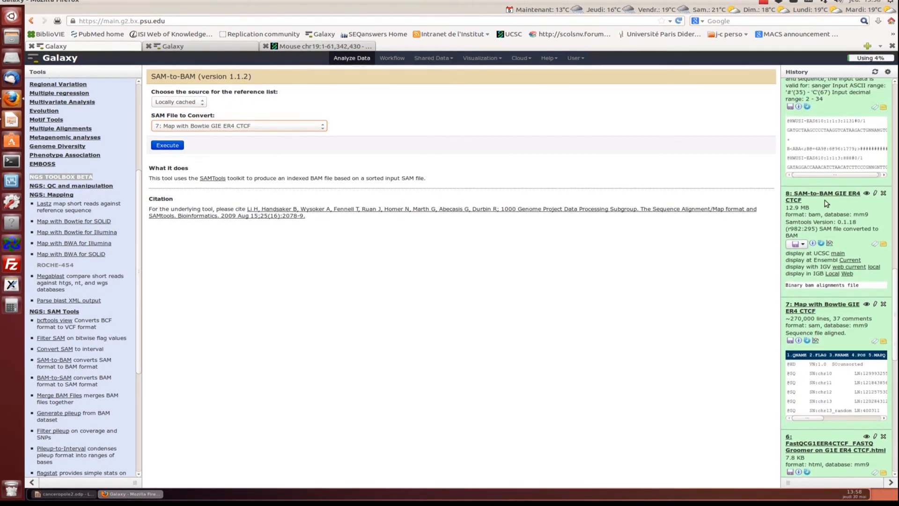
left_click(866, 195)
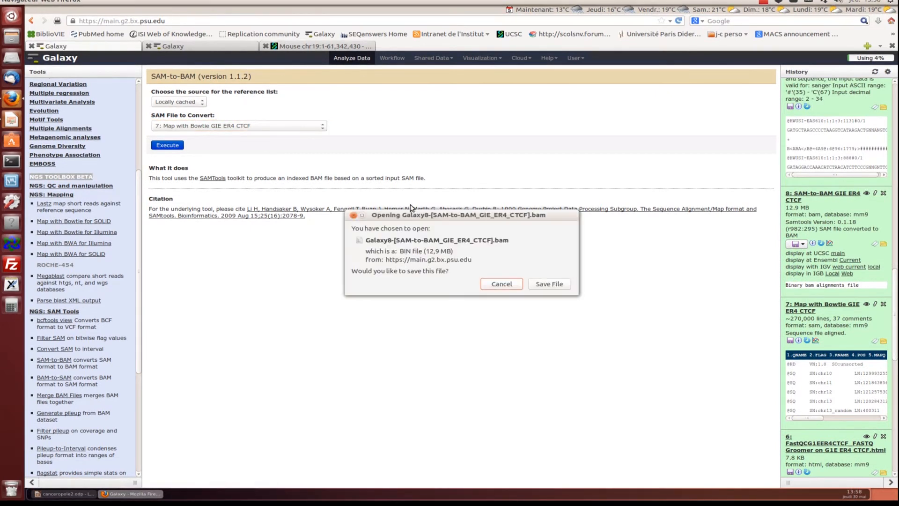
left_click(499, 284)
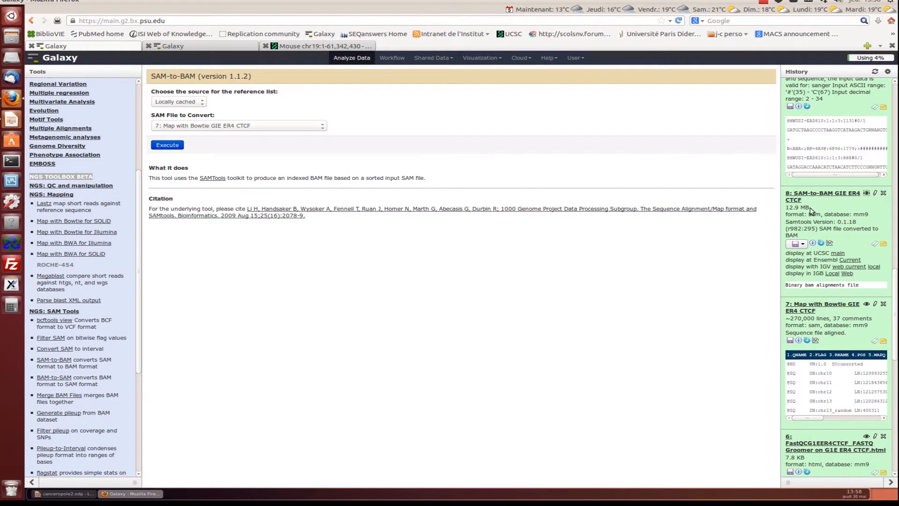
left_click_drag(809, 208, 791, 213)
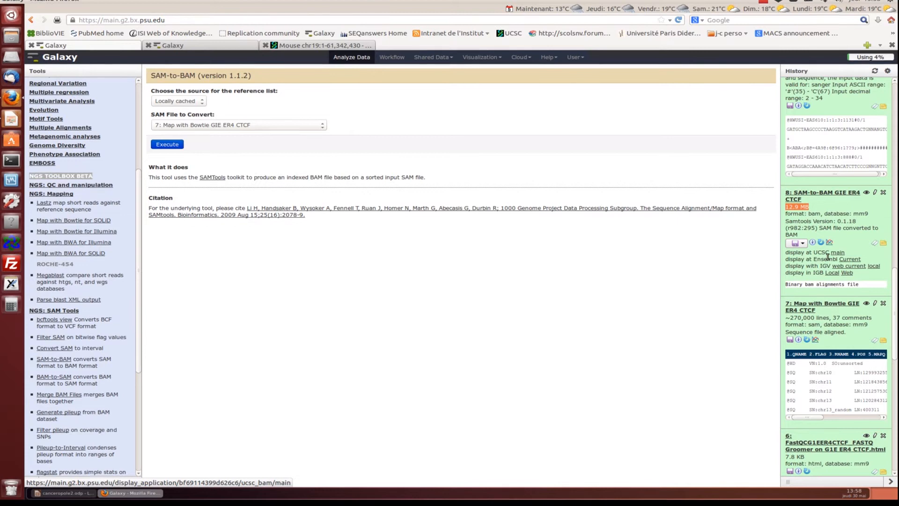
Step: Switch to the UCSC Genome Browser view of mouse chr19, look over its tracks and return to Galaxy
left_click(328, 46)
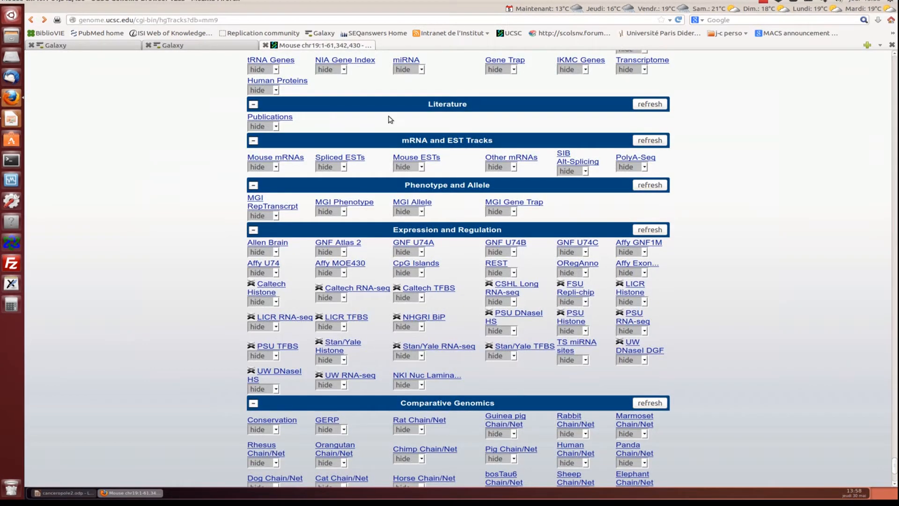
scroll(879, 402, "up", 2)
left_click_drag(896, 469, 892, 126)
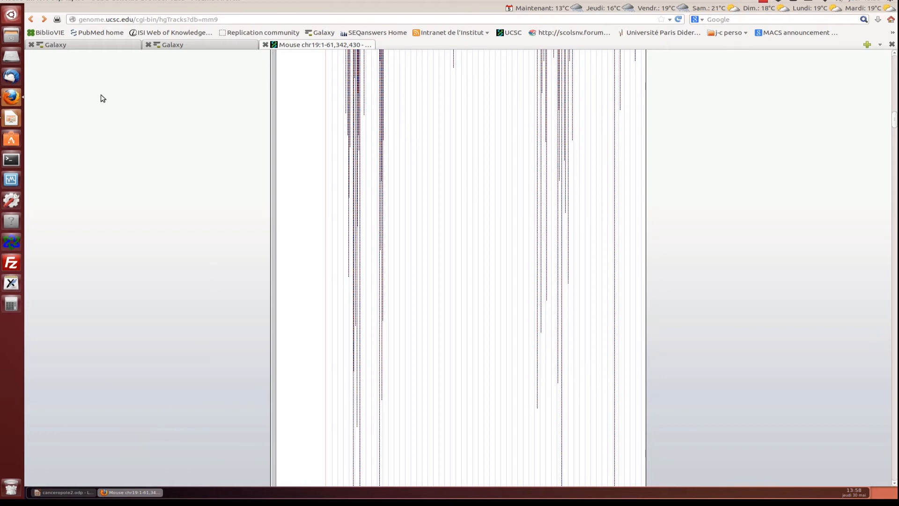
left_click(99, 46)
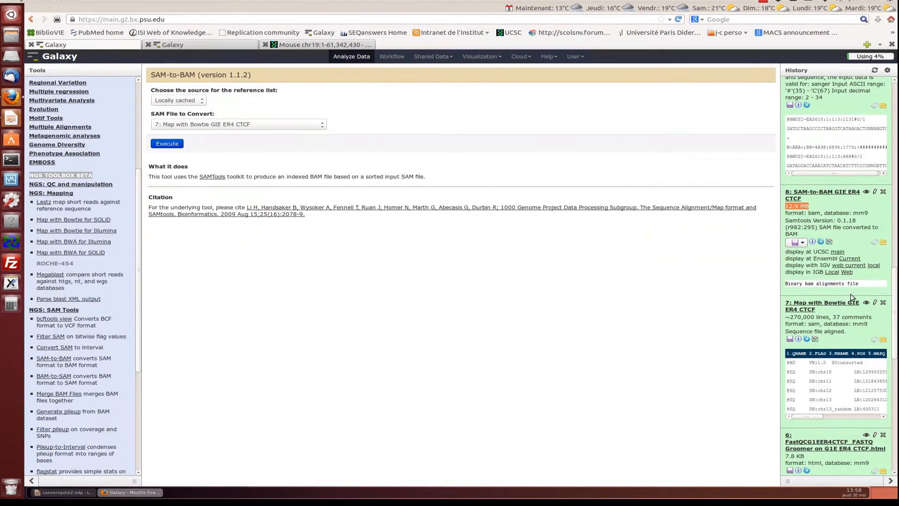
Step: Review the processed input datasets 11 and 12 in the history, and check back with the presentation
left_click_drag(895, 302, 895, 258)
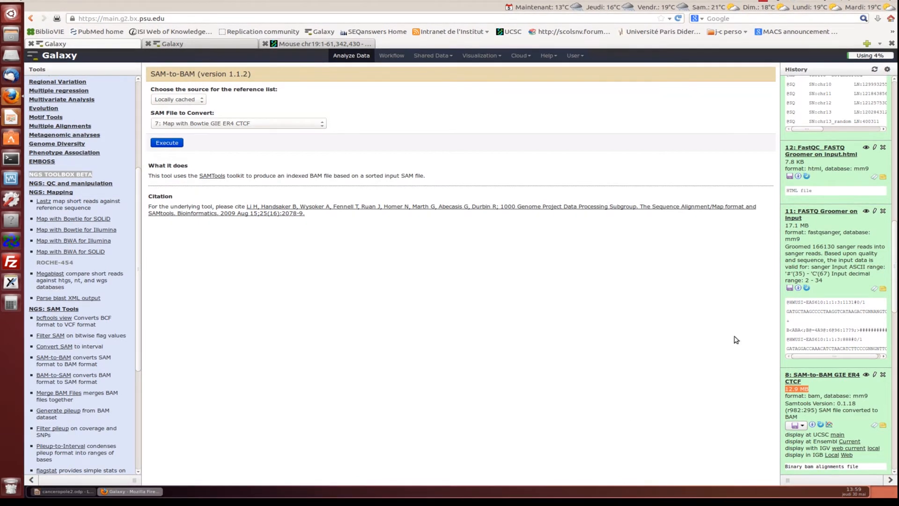
left_click(79, 492)
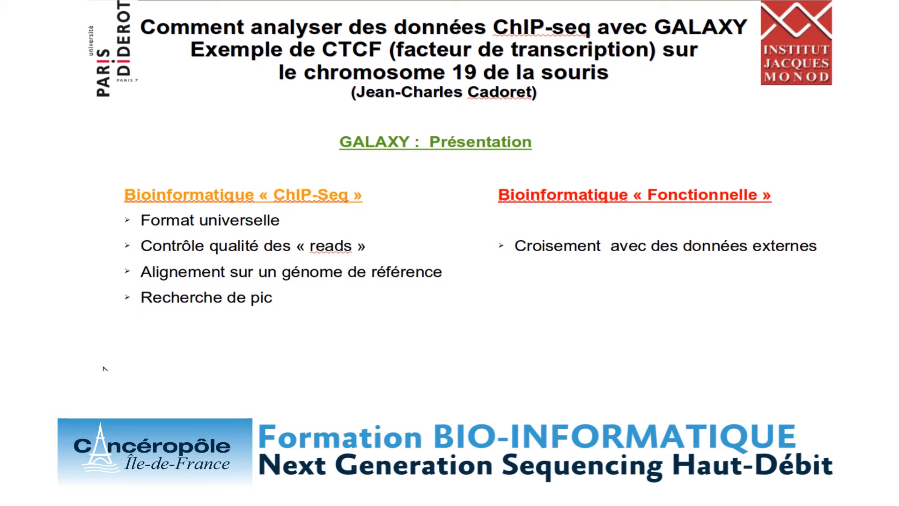
left_click(131, 499)
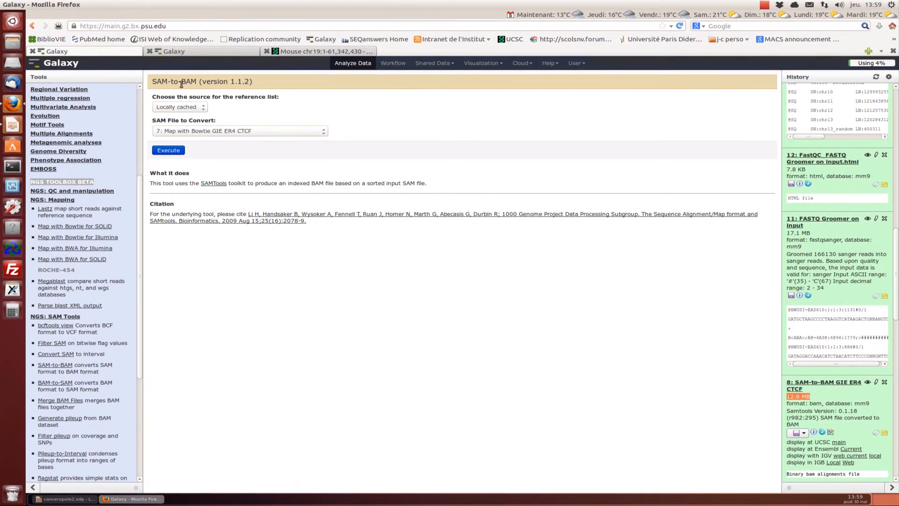
Step: Open the MACS tool from the NGS: Peak Calling tools
left_click(60, 201)
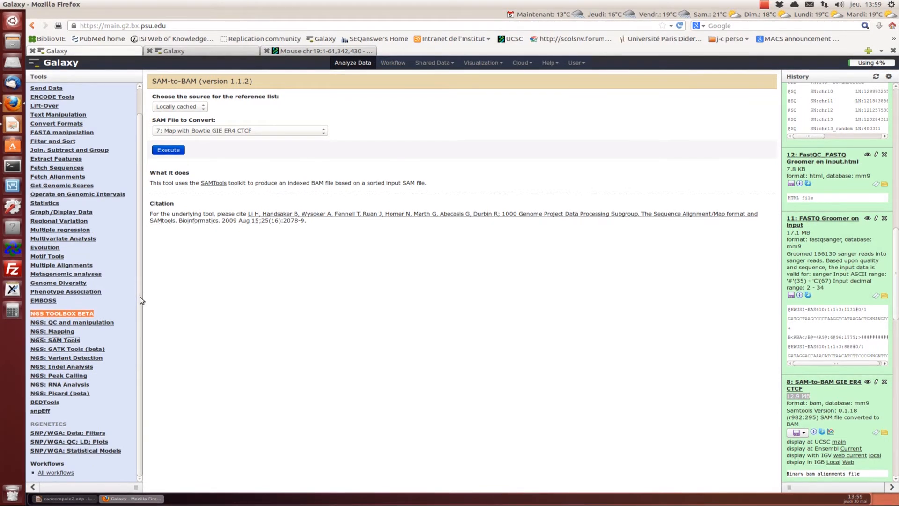
left_click(58, 377)
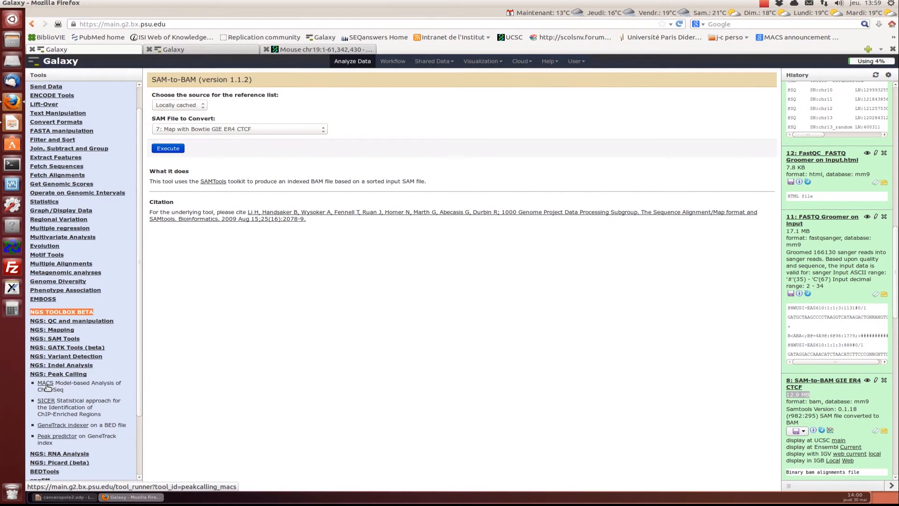
left_click(47, 385)
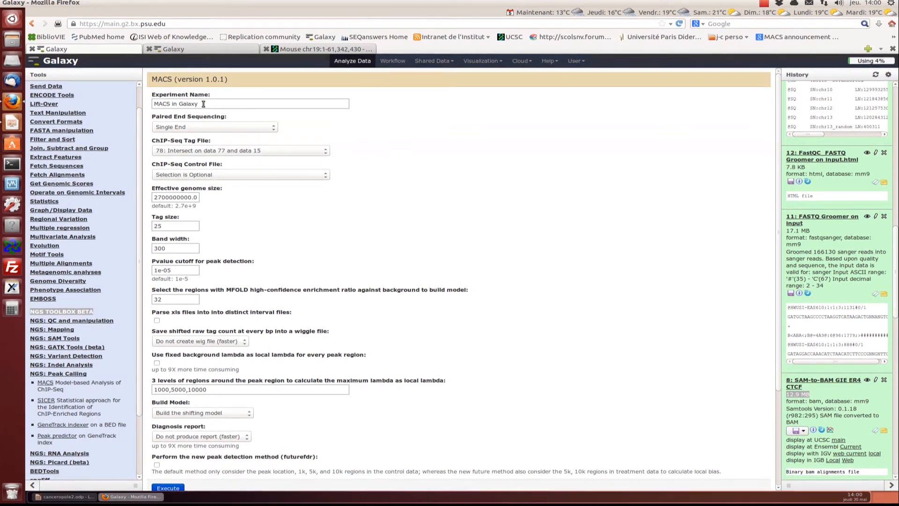
Step: Set up MACS for single-end data, with dataset 8 (SAM-to-BAM GIE ER4 CTCF) as tag file and dataset 14 (SAM-to-BAM on input) as control
left_click(202, 127)
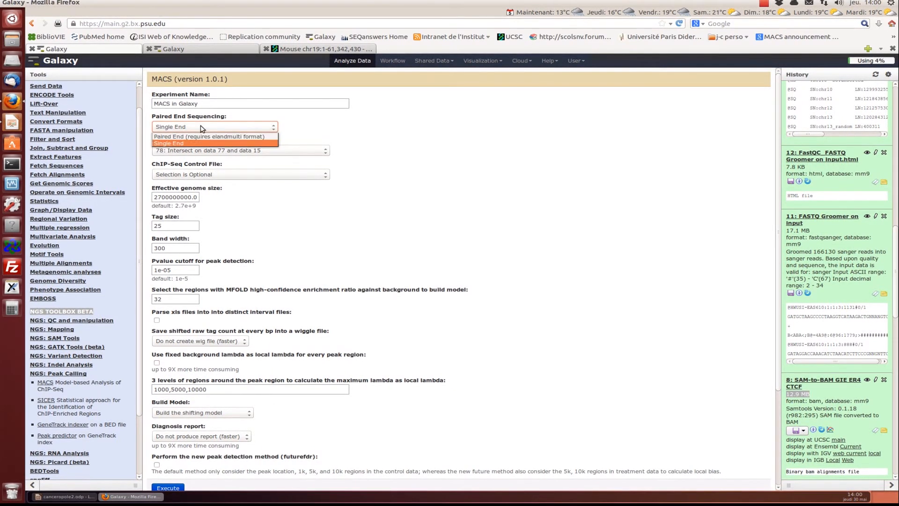
left_click(338, 132)
left_click(269, 154)
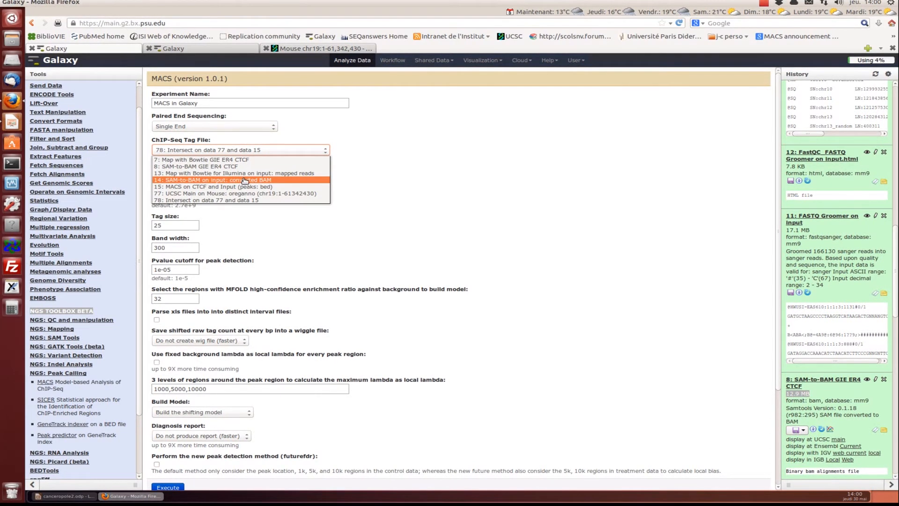
left_click(228, 167)
left_click(226, 174)
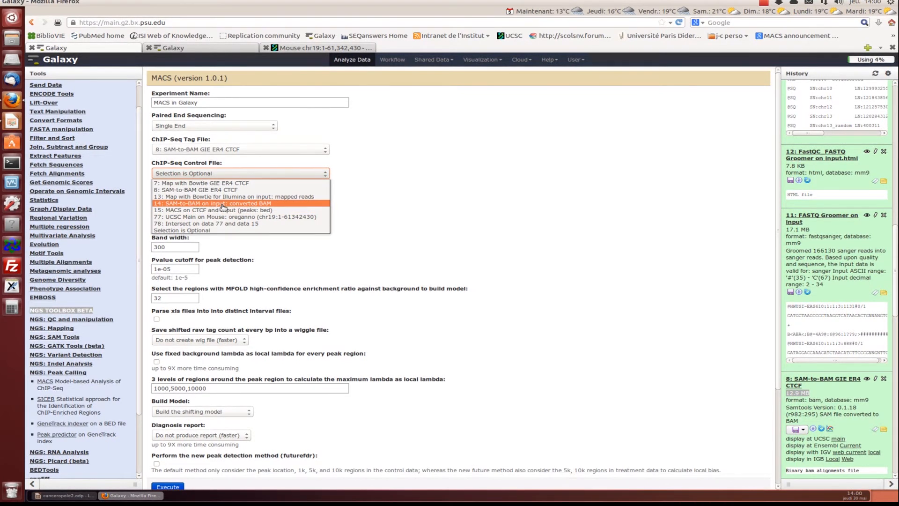
left_click(223, 204)
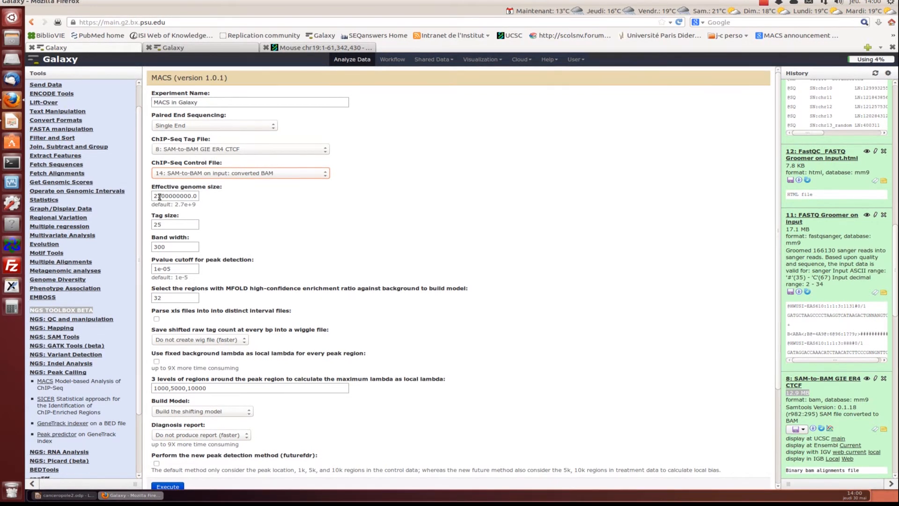
Step: Review the MACS effective genome size and the remaining peak-calling parameters, including the model, wiggle and diagnosis report options
left_click_drag(154, 196, 202, 198)
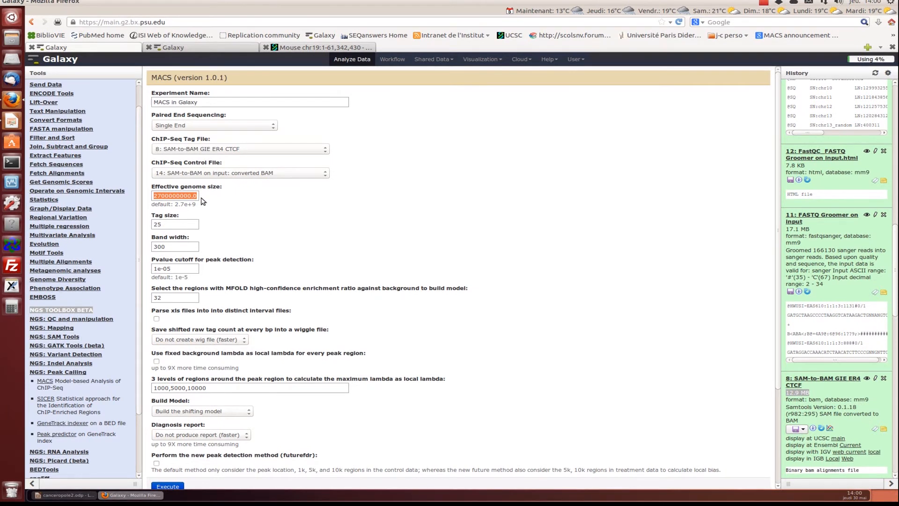
scroll(220, 213, "down", 5)
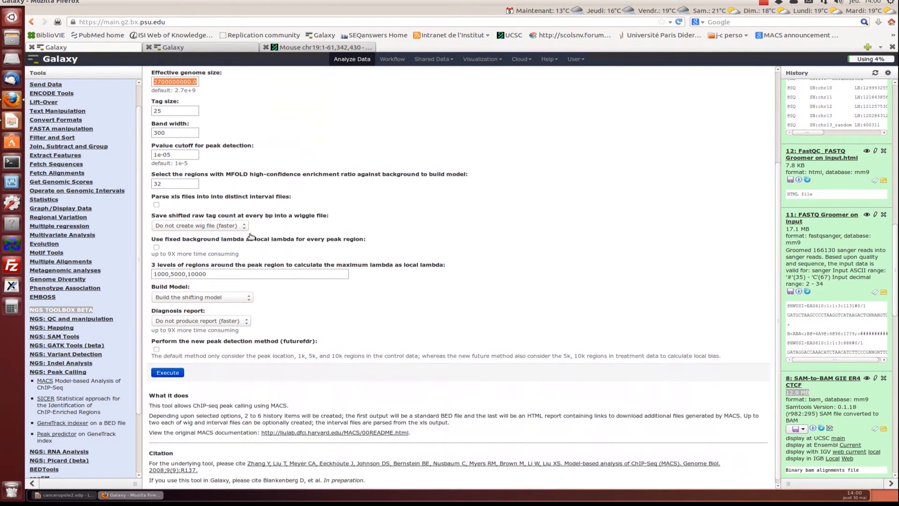
scroll(251, 236, "up", 5)
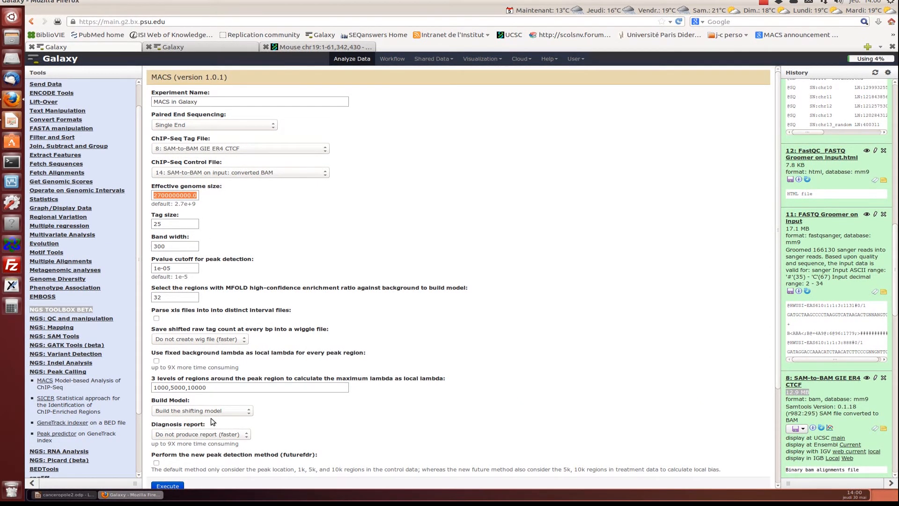
scroll(295, 422, "down", 1)
scroll(295, 422, "down", 2)
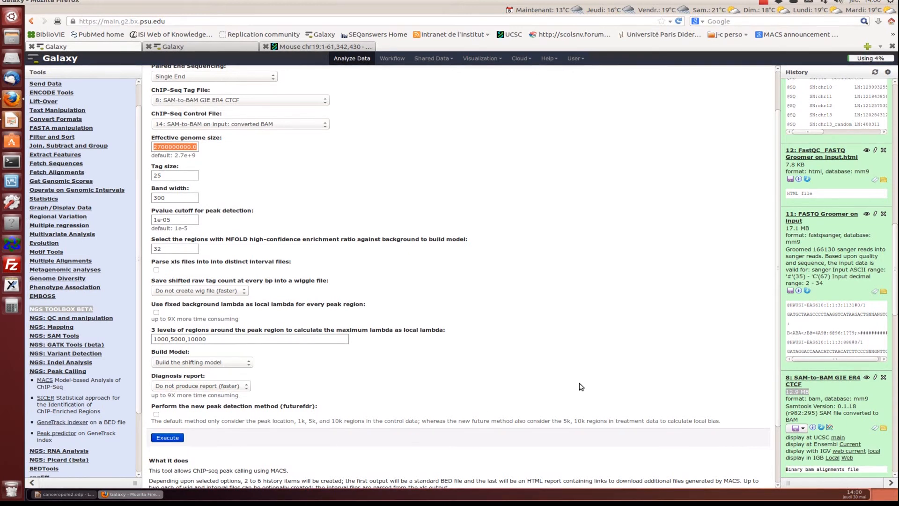
scroll(746, 311, "up", 2)
Step: Check the region count of history dataset 15, MACS on CTCF and Input (peaks: bed), and display its peaks
scroll(833, 280, "up", 8)
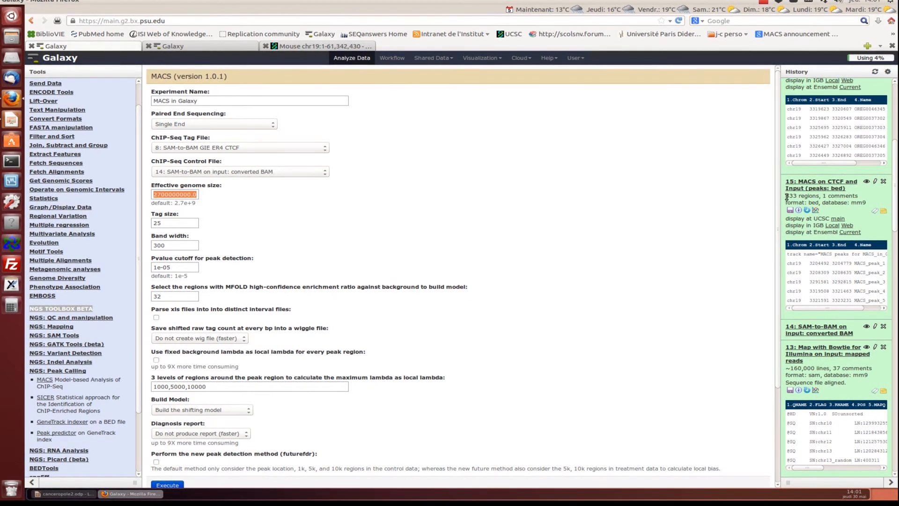
left_click_drag(787, 197, 818, 197)
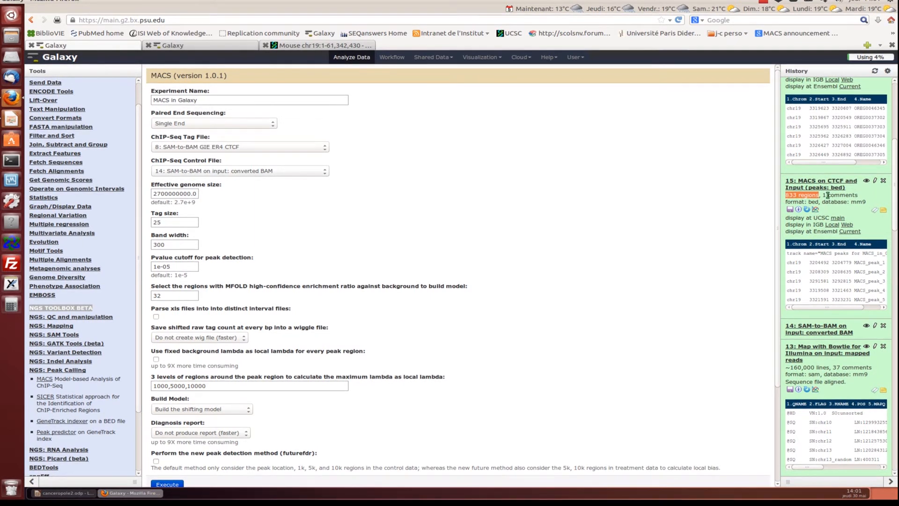
left_click(866, 182)
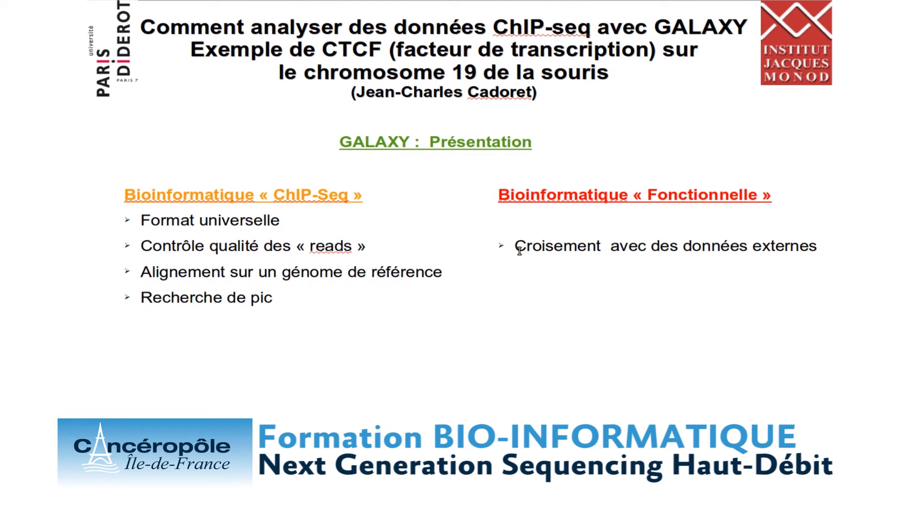
Step: Return from the presentation to Galaxy, collapse the NGS: Peak Calling tools and open the UCSC Main table browser under Get Data
left_click(122, 499)
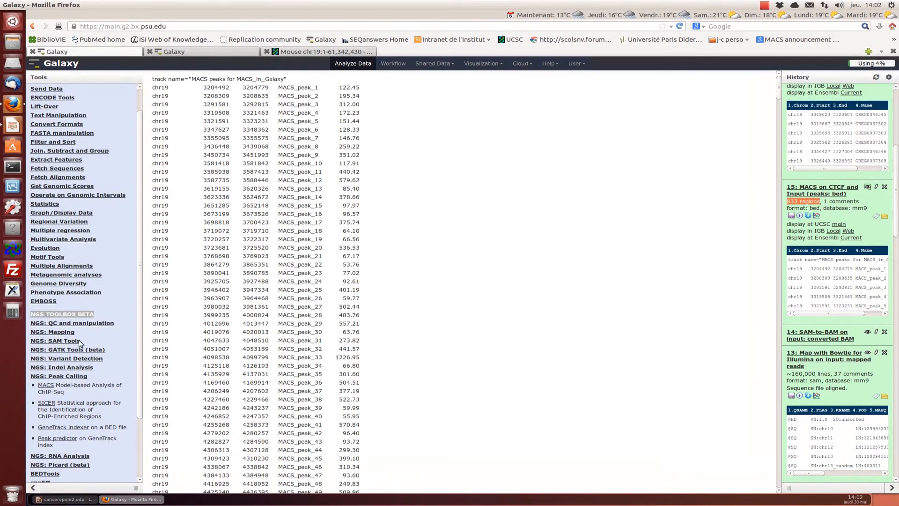
left_click(66, 377)
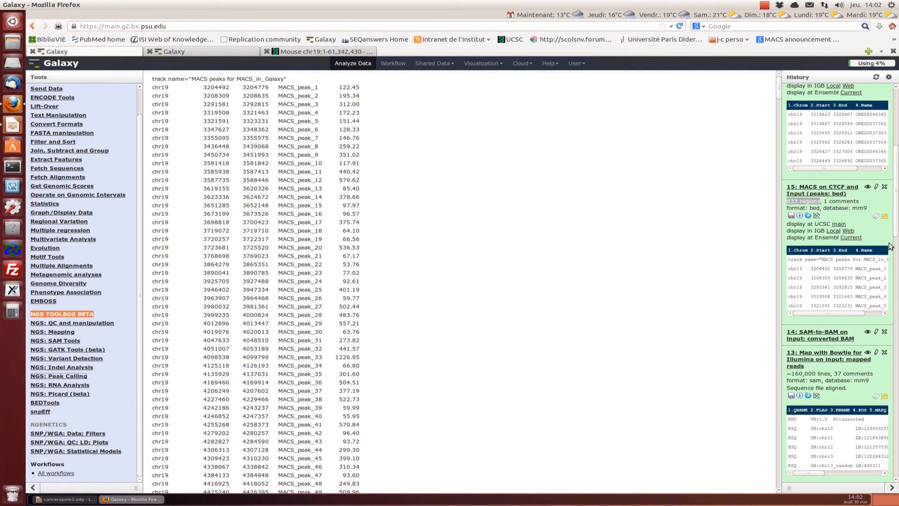
left_click_drag(896, 238, 896, 181)
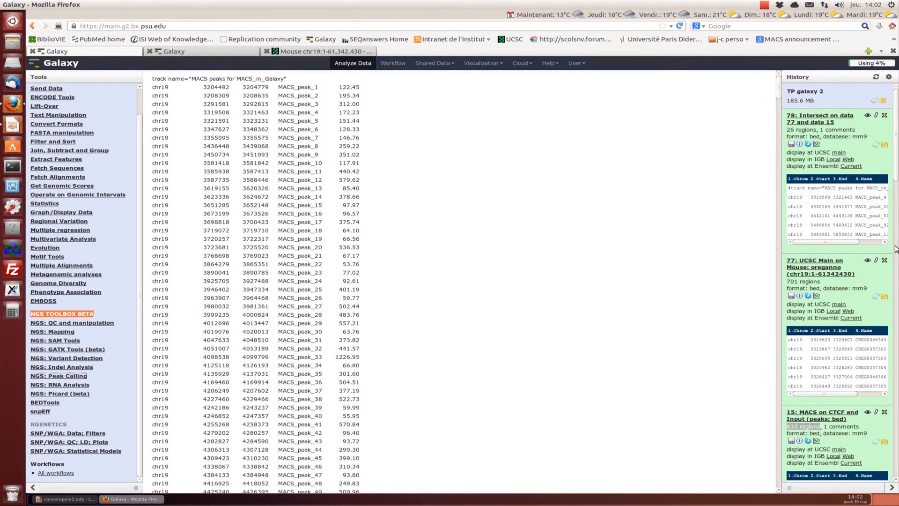
scroll(138, 319, "up", 1)
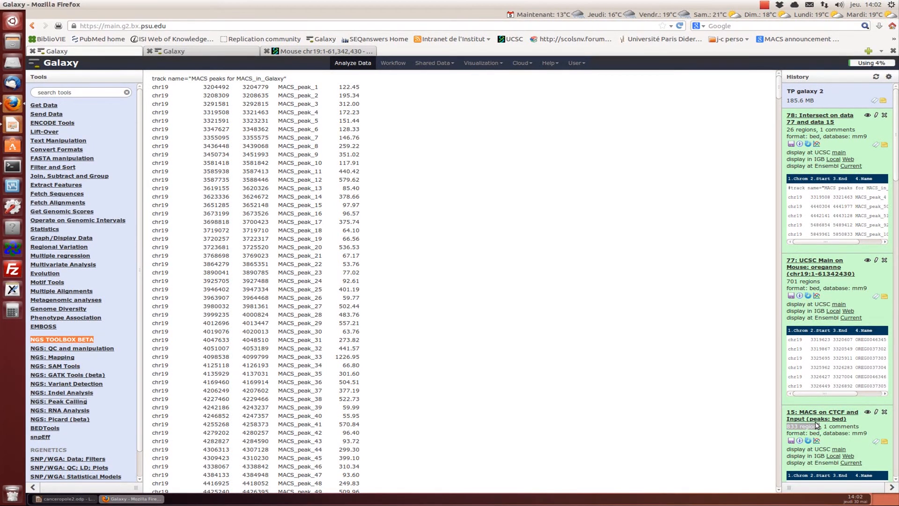
left_click(43, 106)
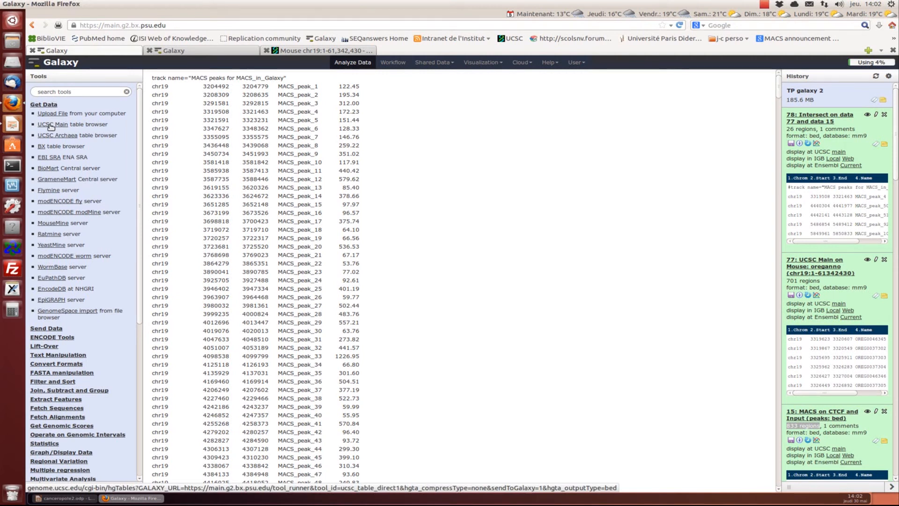
left_click(50, 125)
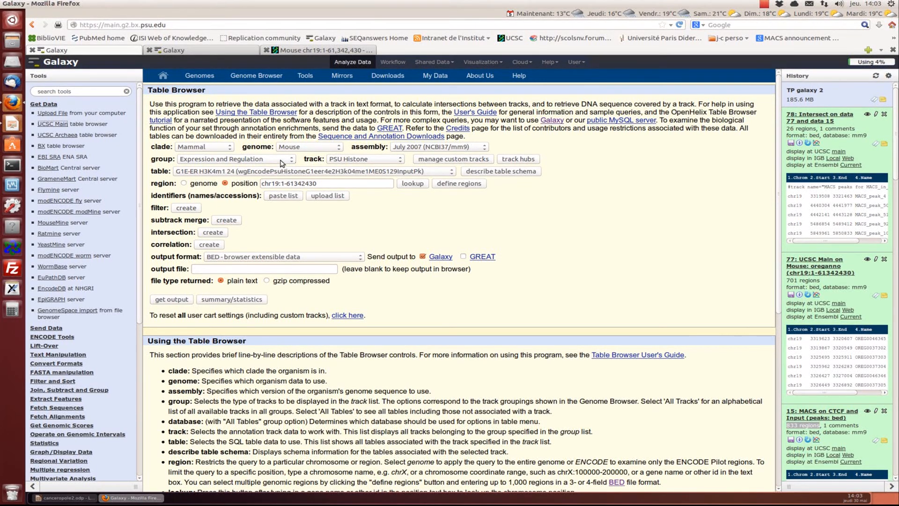
Step: Select the ORegAnno track for mouse mm9 region chr19:1-61342430 and send it to Galaxy as BED with one record per whole gene
left_click(376, 164)
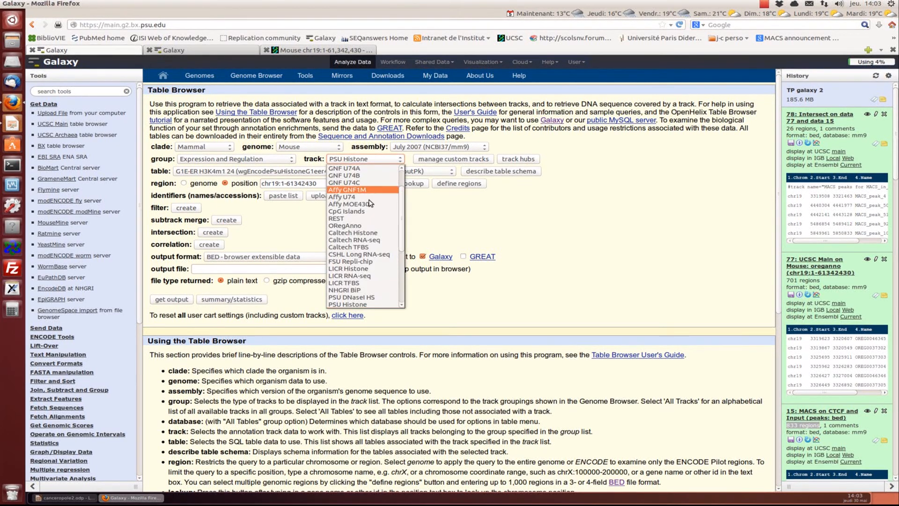
left_click(359, 227)
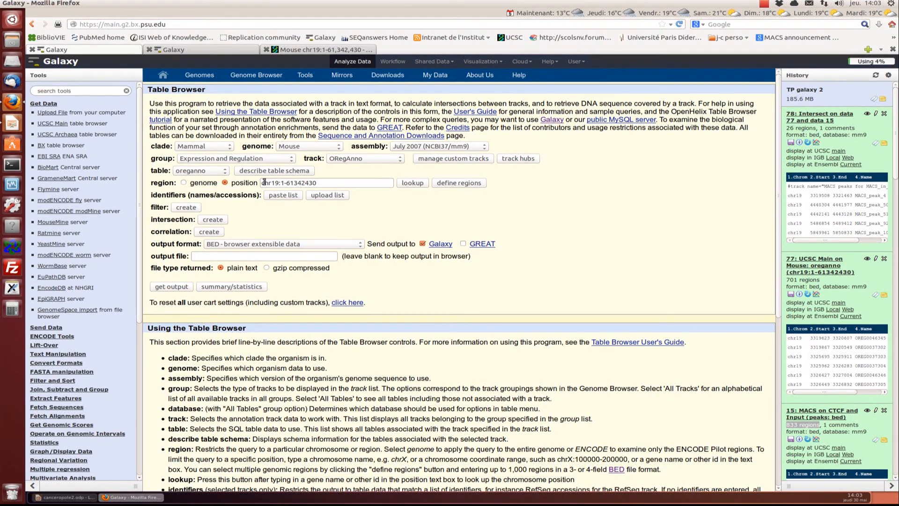
left_click(184, 287)
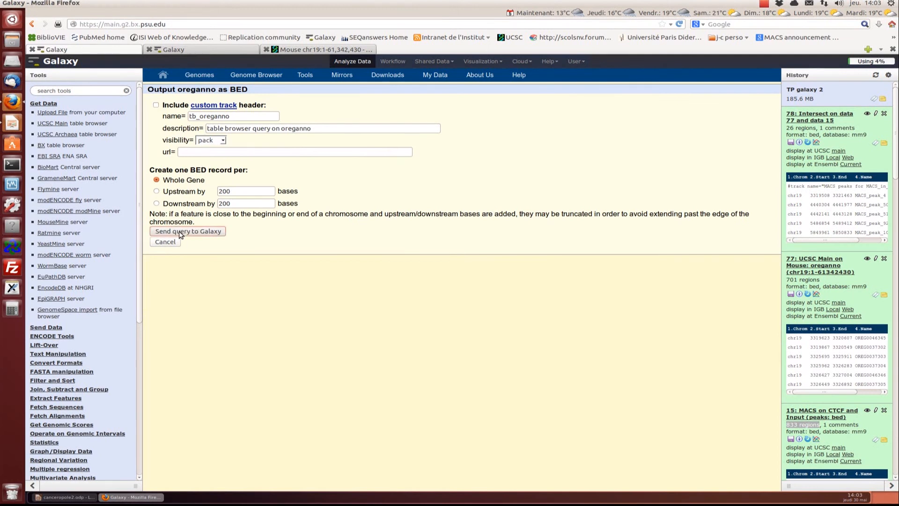
left_click(180, 232)
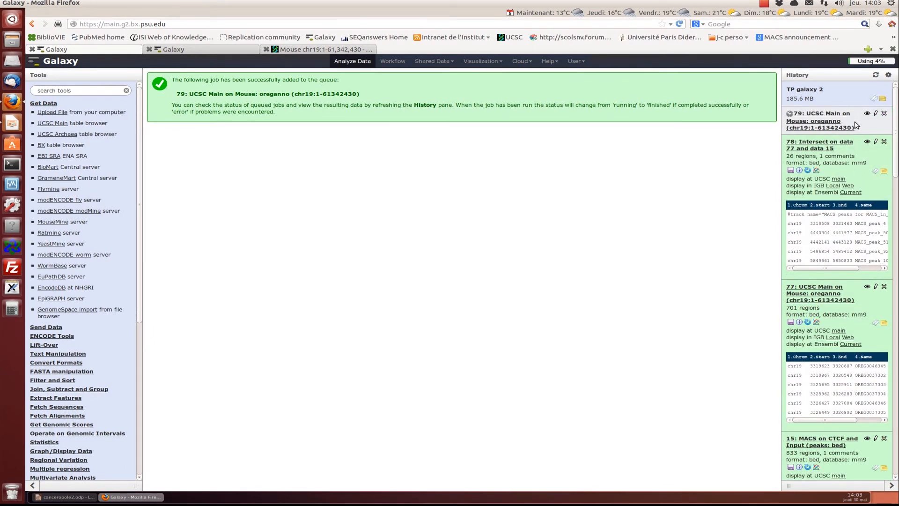
Step: Expand the imported ORegAnno dataset 79 in the history, display its contents and look through the regions
left_click(832, 122)
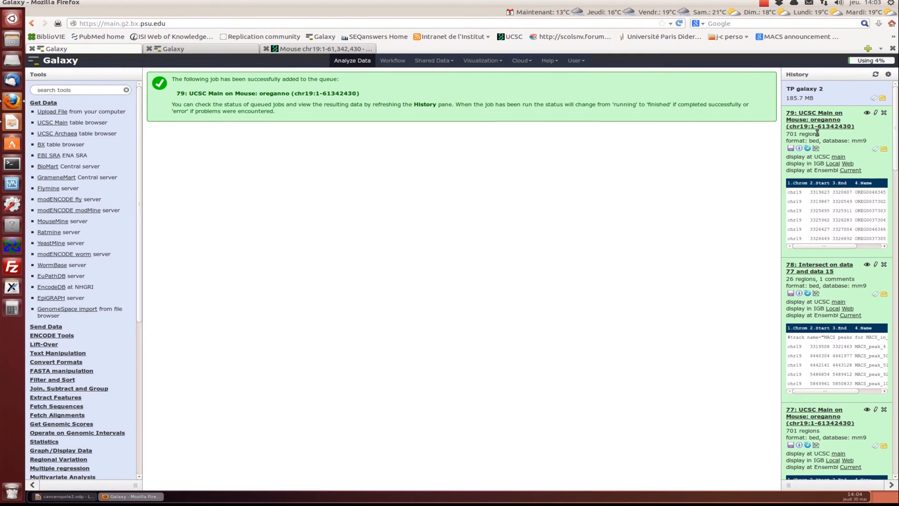
left_click(867, 113)
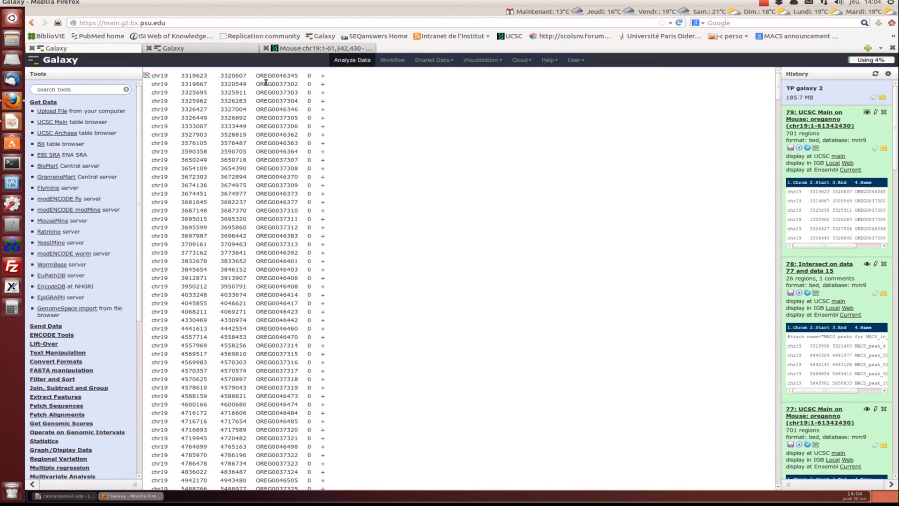
scroll(298, 128, "down", 3)
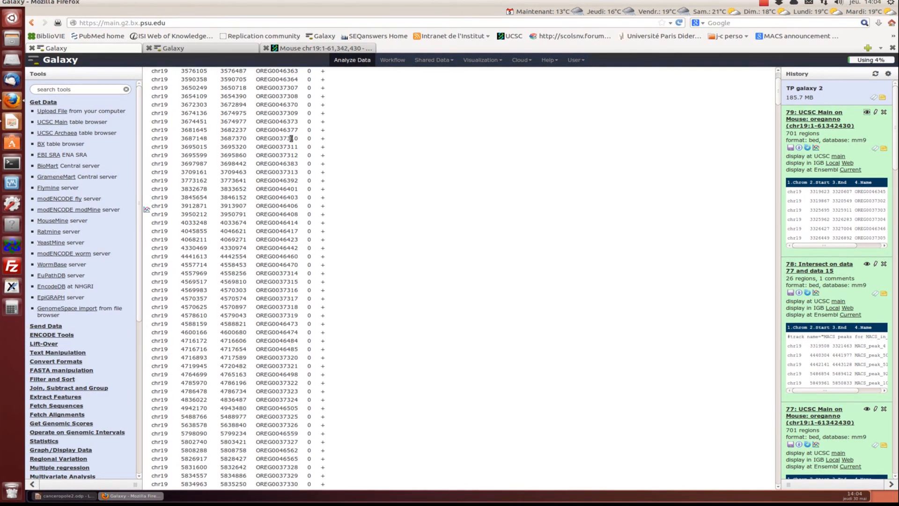
scroll(291, 140, "up", 3)
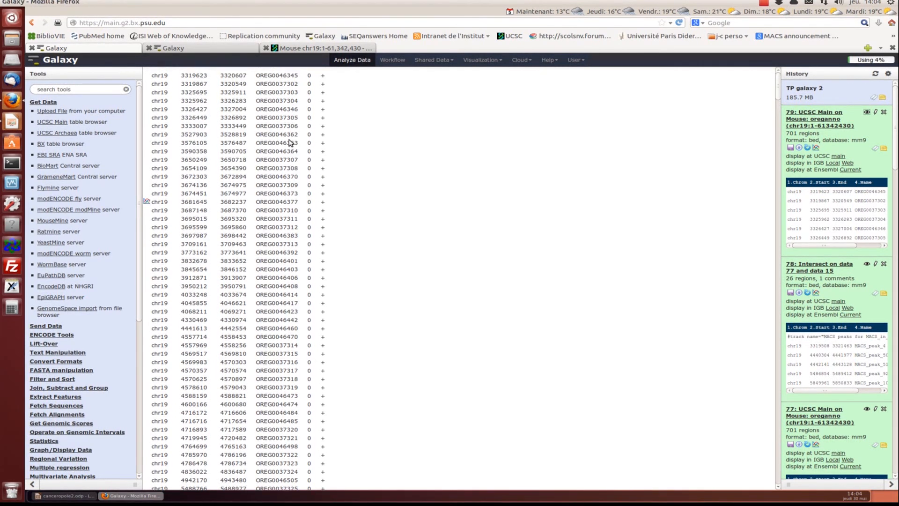
scroll(892, 131, "down", 5)
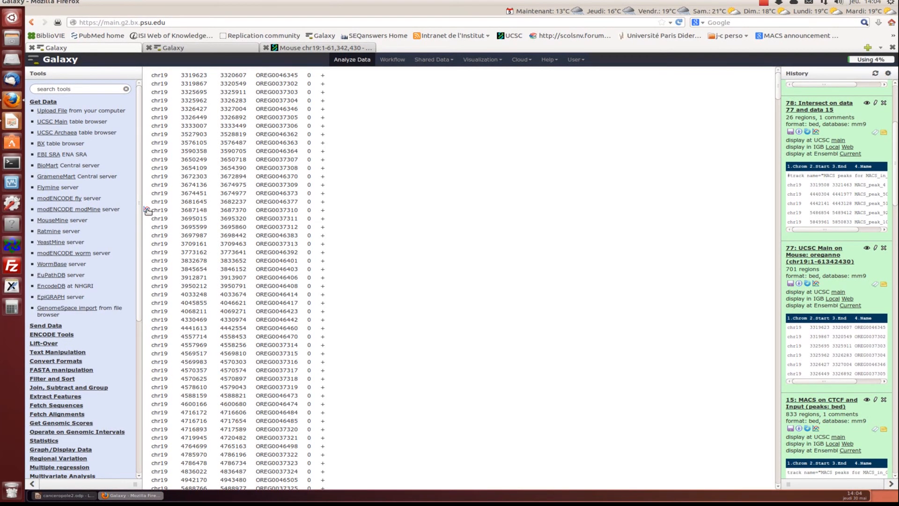
Step: Collapse the Get Data tools and open the Intersect tool from Operate on Genomic Intervals
left_click(38, 103)
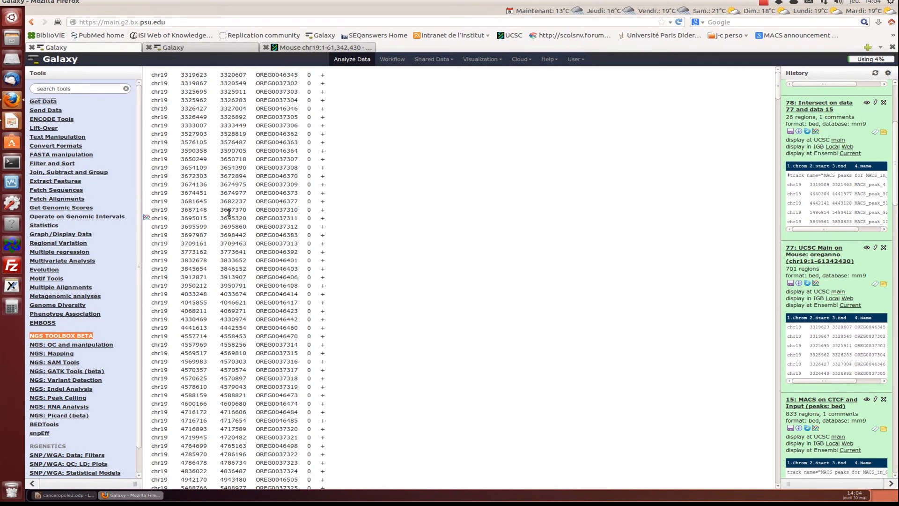
left_click(97, 218)
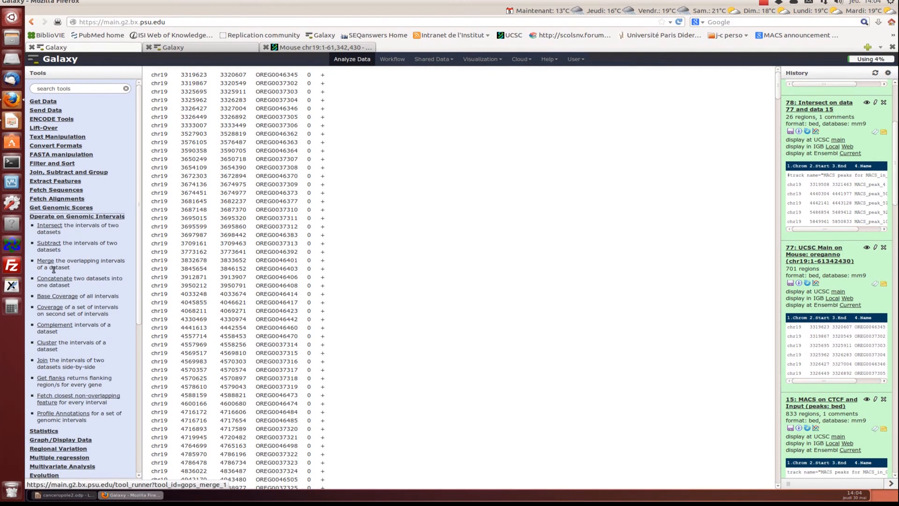
left_click(48, 229)
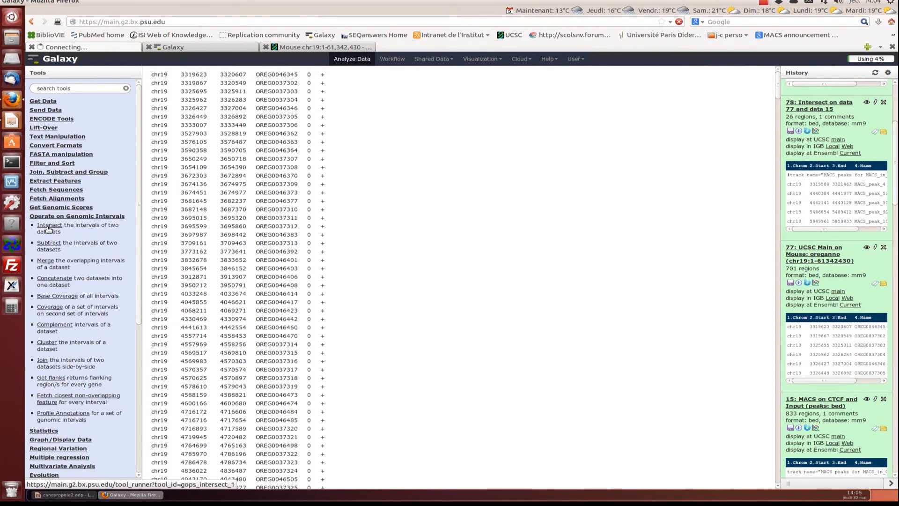
scroll(290, 162, "down", 1)
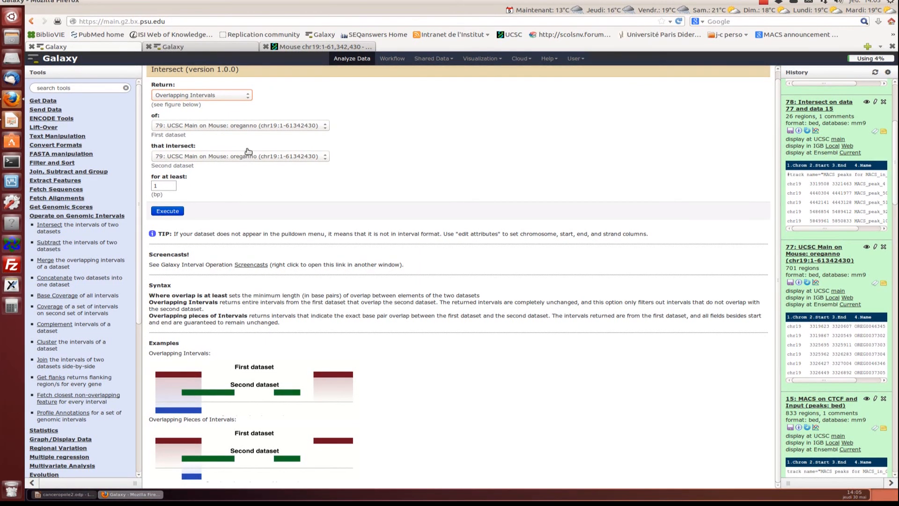
Step: Set Intersect to return overlapping intervals of dataset 15 (MACS on CTCF and Input) that intersect dataset 77 (UCSC Main oreganno)
left_click(231, 95)
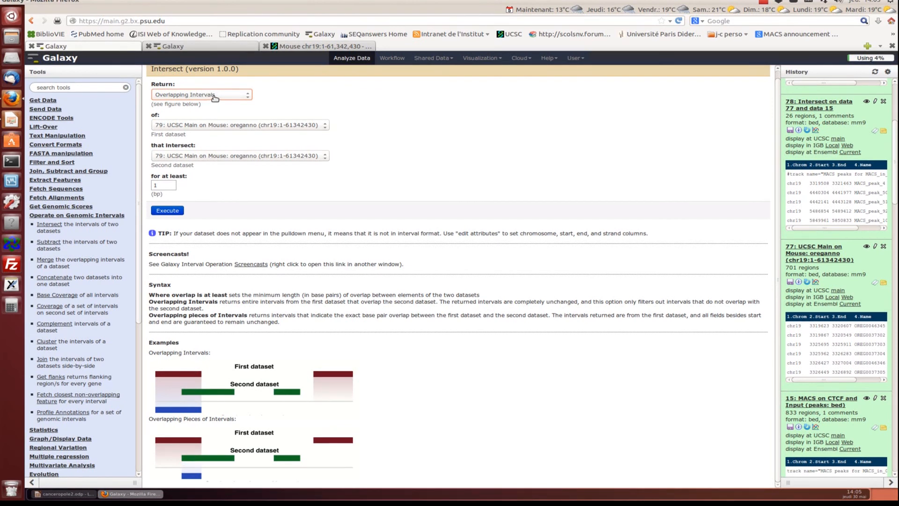
left_click(232, 125)
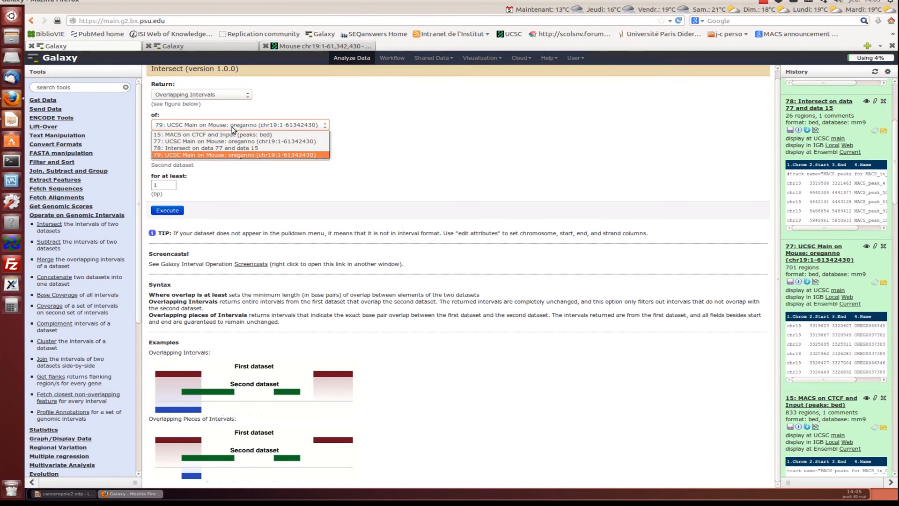
left_click(210, 136)
left_click(221, 157)
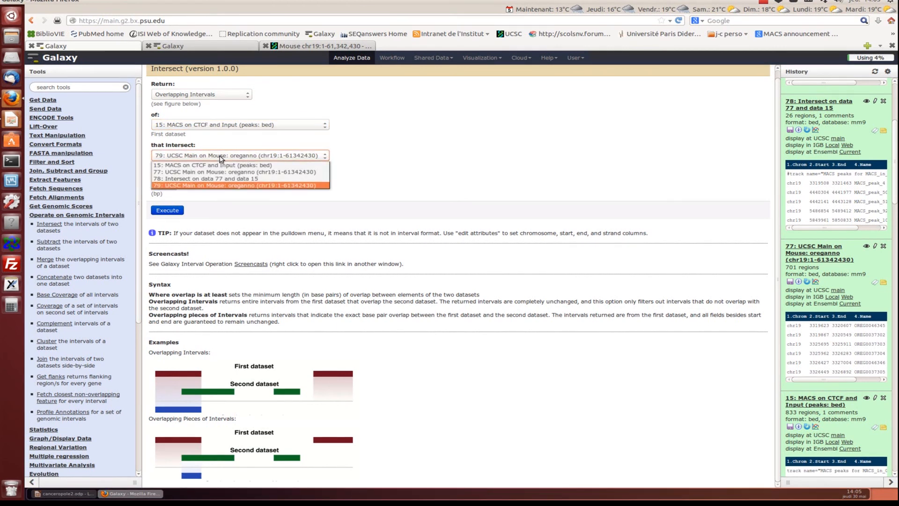
left_click(198, 172)
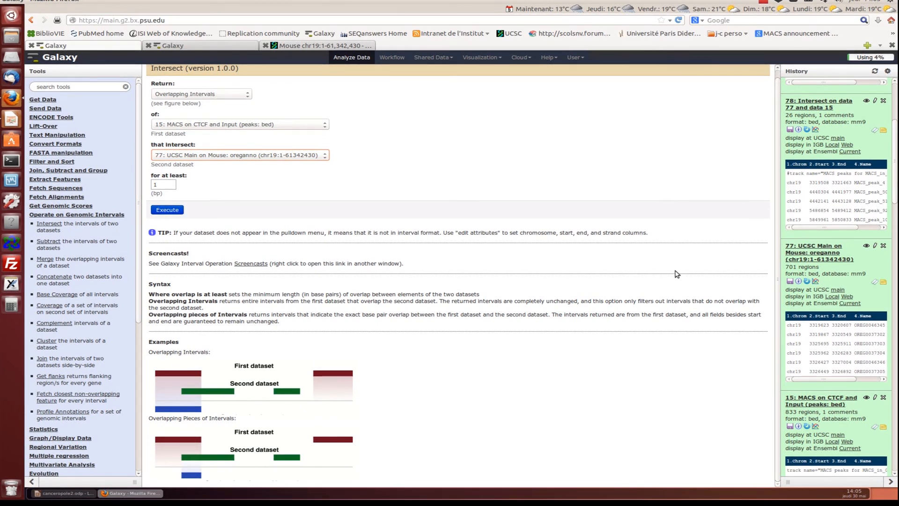
Step: Check the region count of history dataset 78, Intersect on data 77 and data 15, and display its overlapping peaks
scroll(806, 268, "down", 1)
scroll(807, 269, "up", 2)
scroll(807, 235, "down", 1)
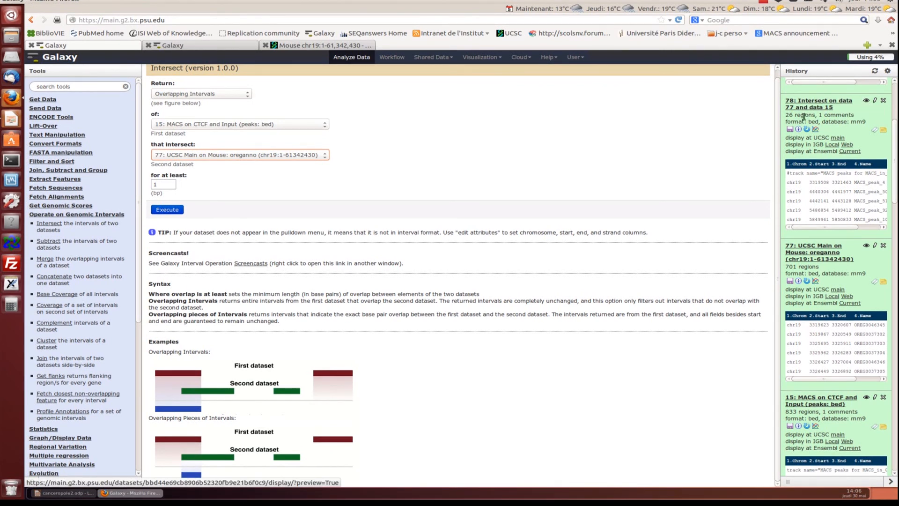
left_click_drag(785, 114, 856, 117)
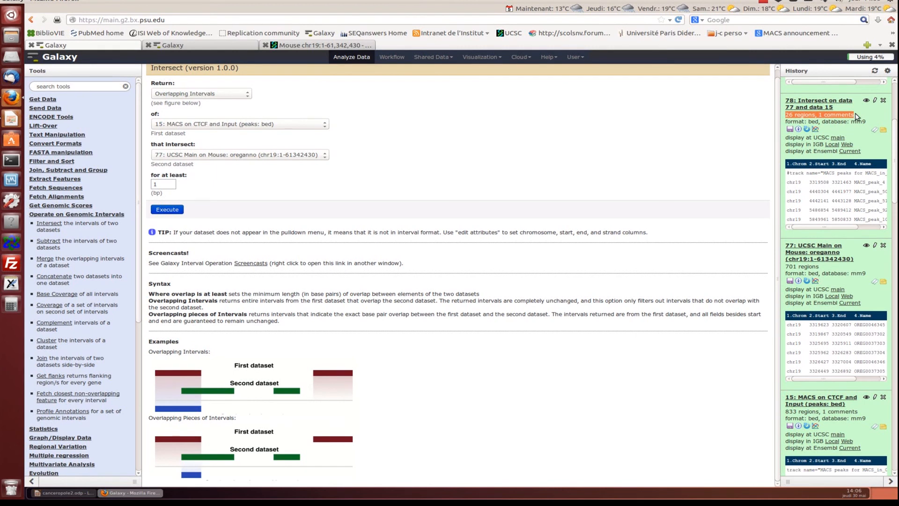
left_click(866, 101)
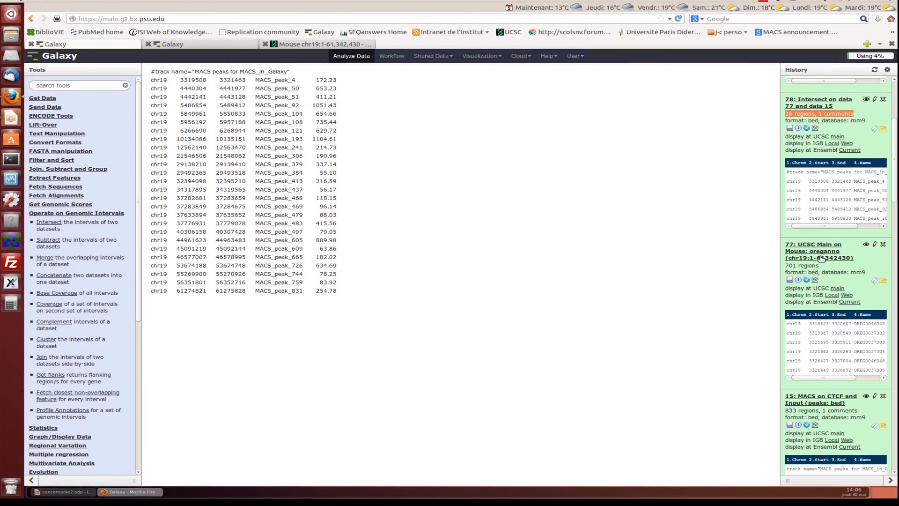
scroll(893, 188, "up", 2)
scroll(893, 188, "up", 5)
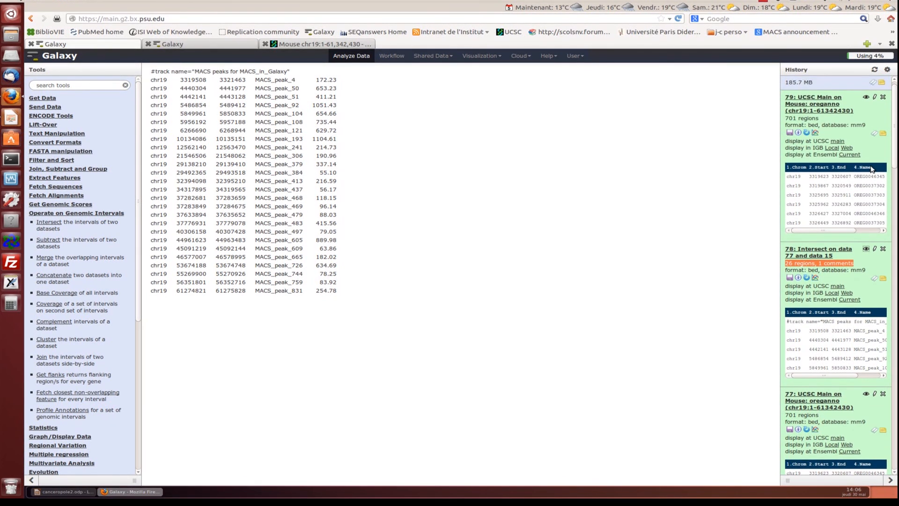